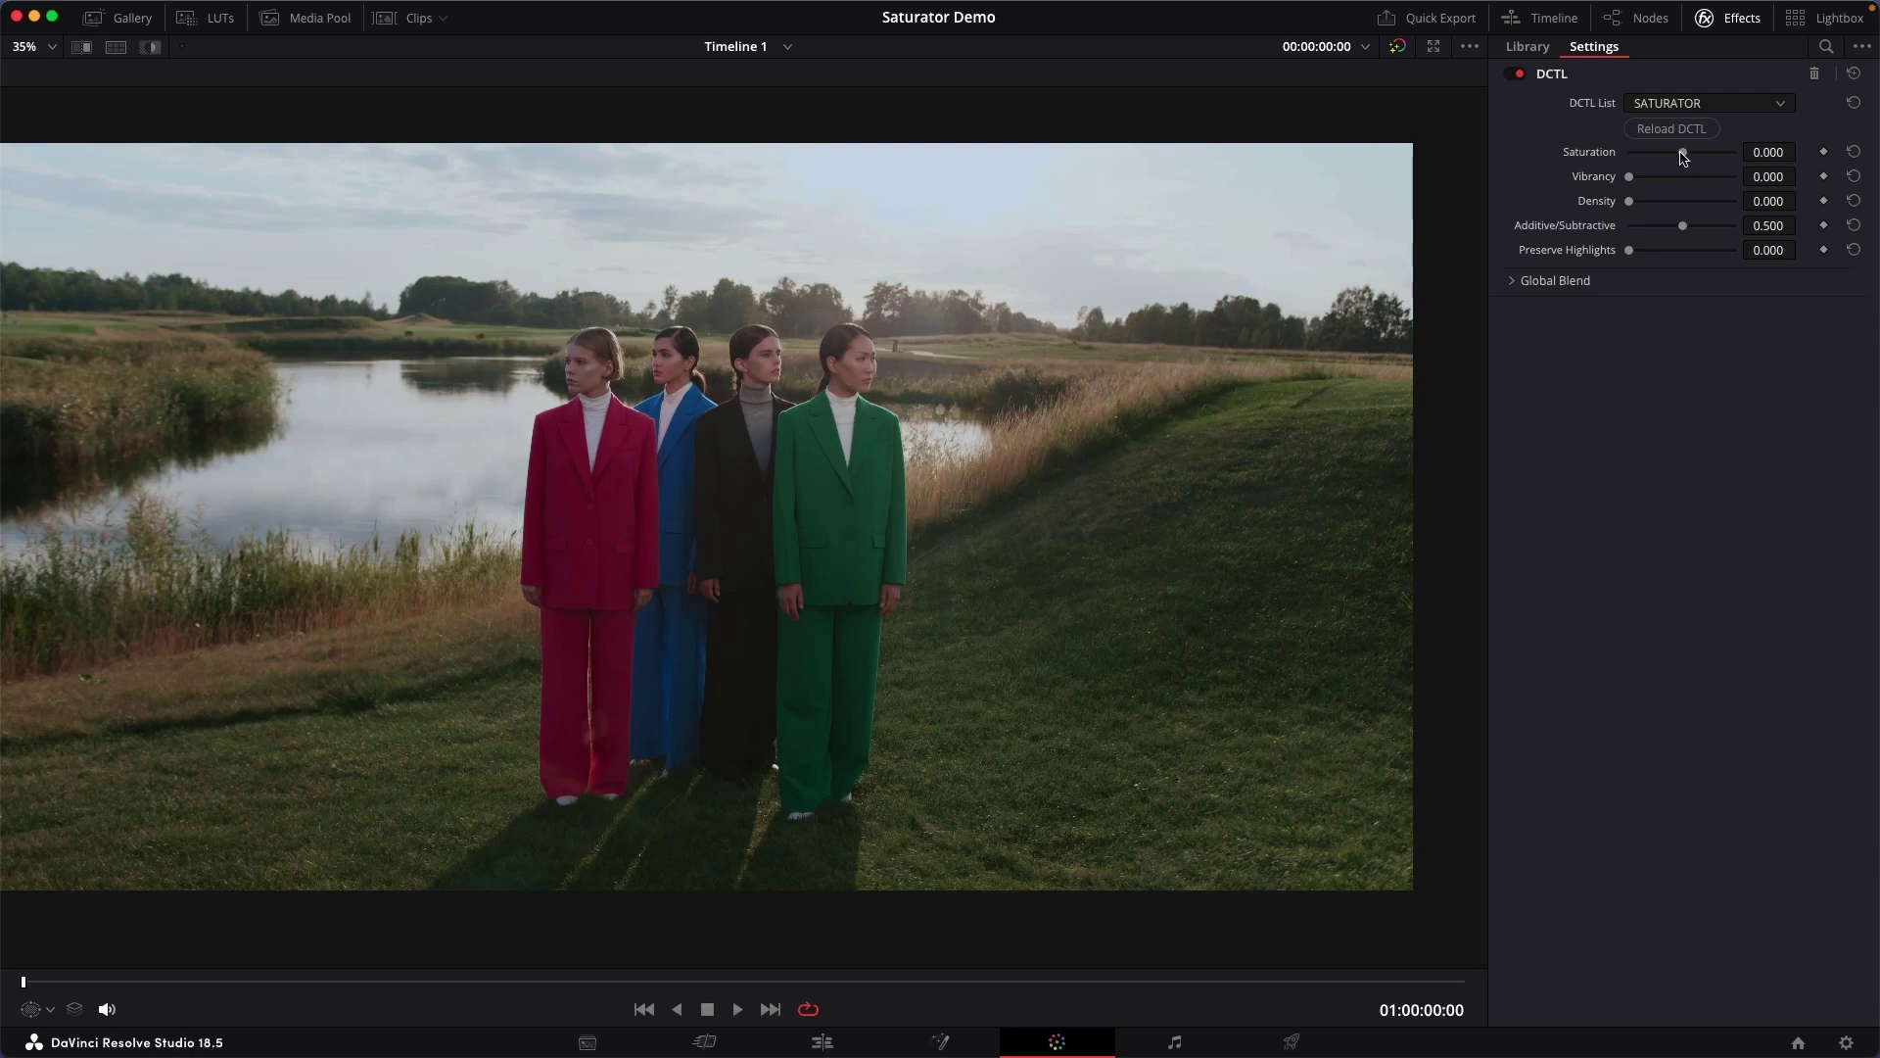
# Swing SATURATOR Saturation to maximum and into negative values, then reset it to 0.000
pyautogui.moveTo(1684, 161); pyautogui.dragTo(1738, 159)
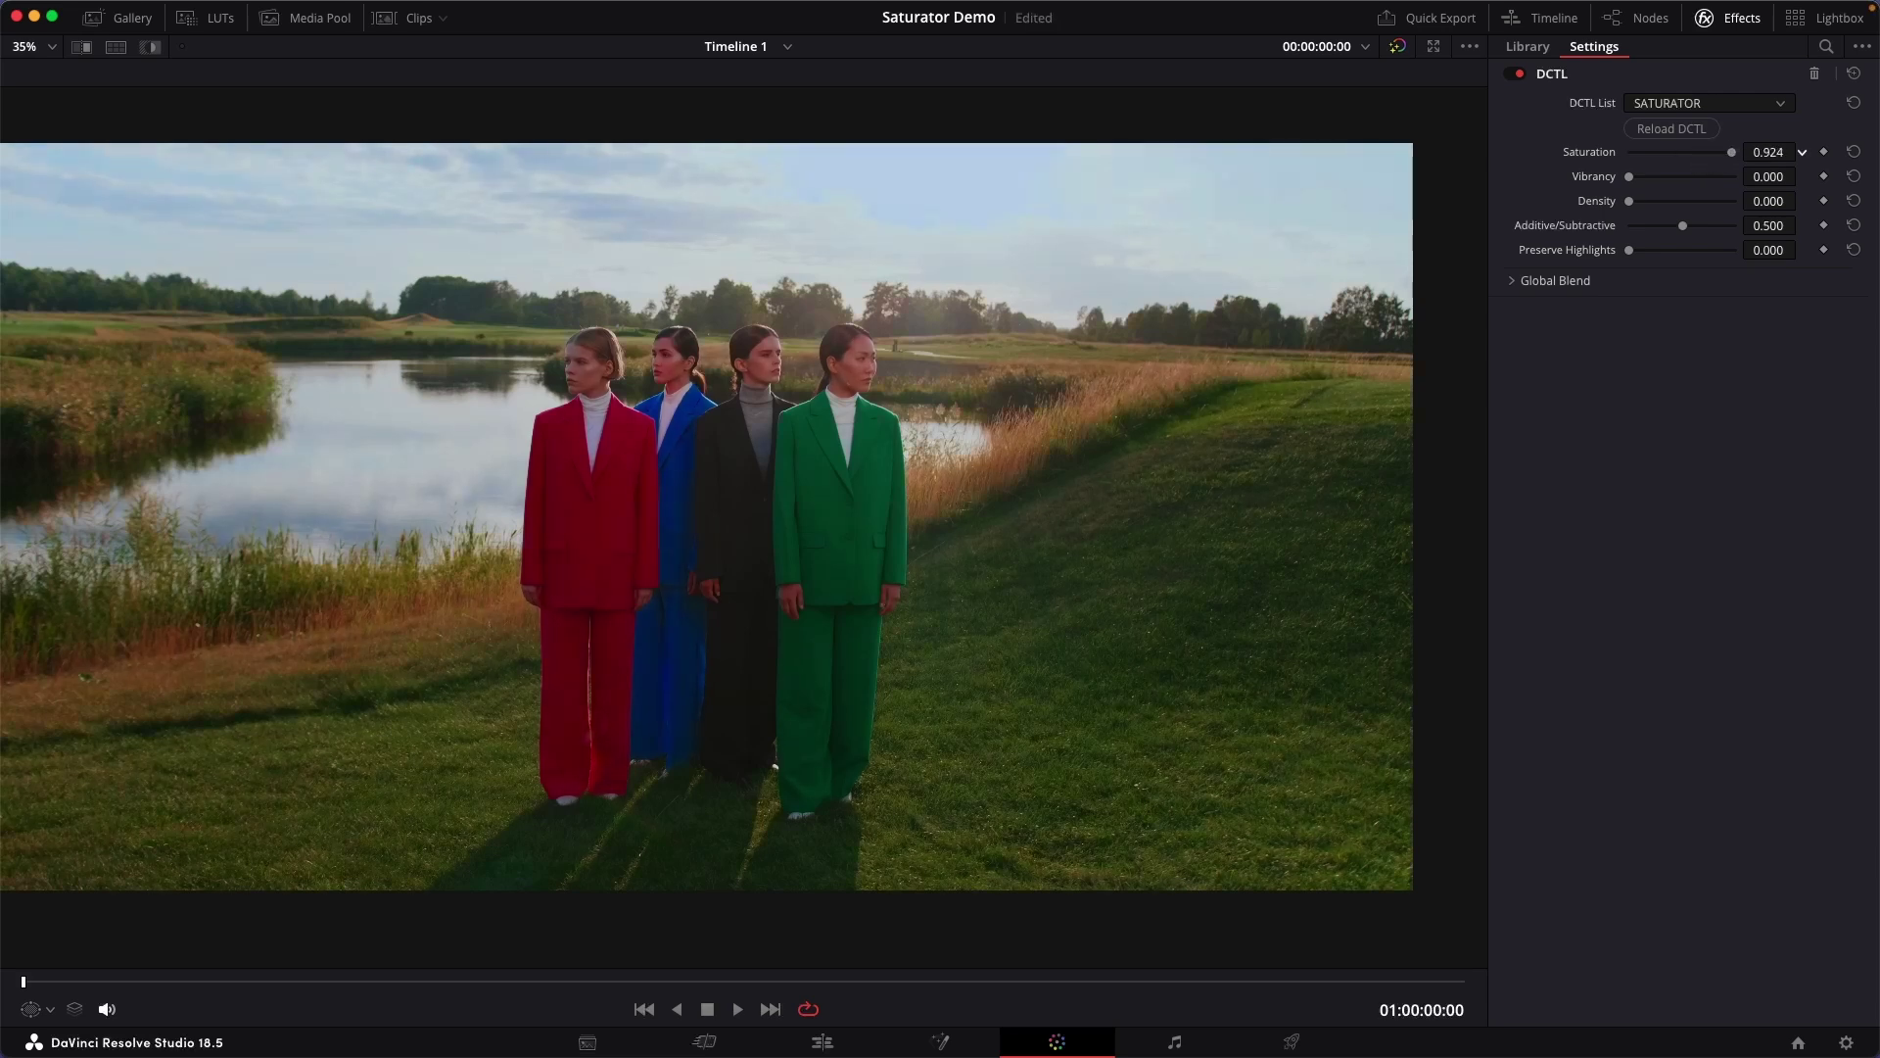
pyautogui.moveTo(1768, 152); pyautogui.dragTo(1681, 152)
pyautogui.click(1854, 152)
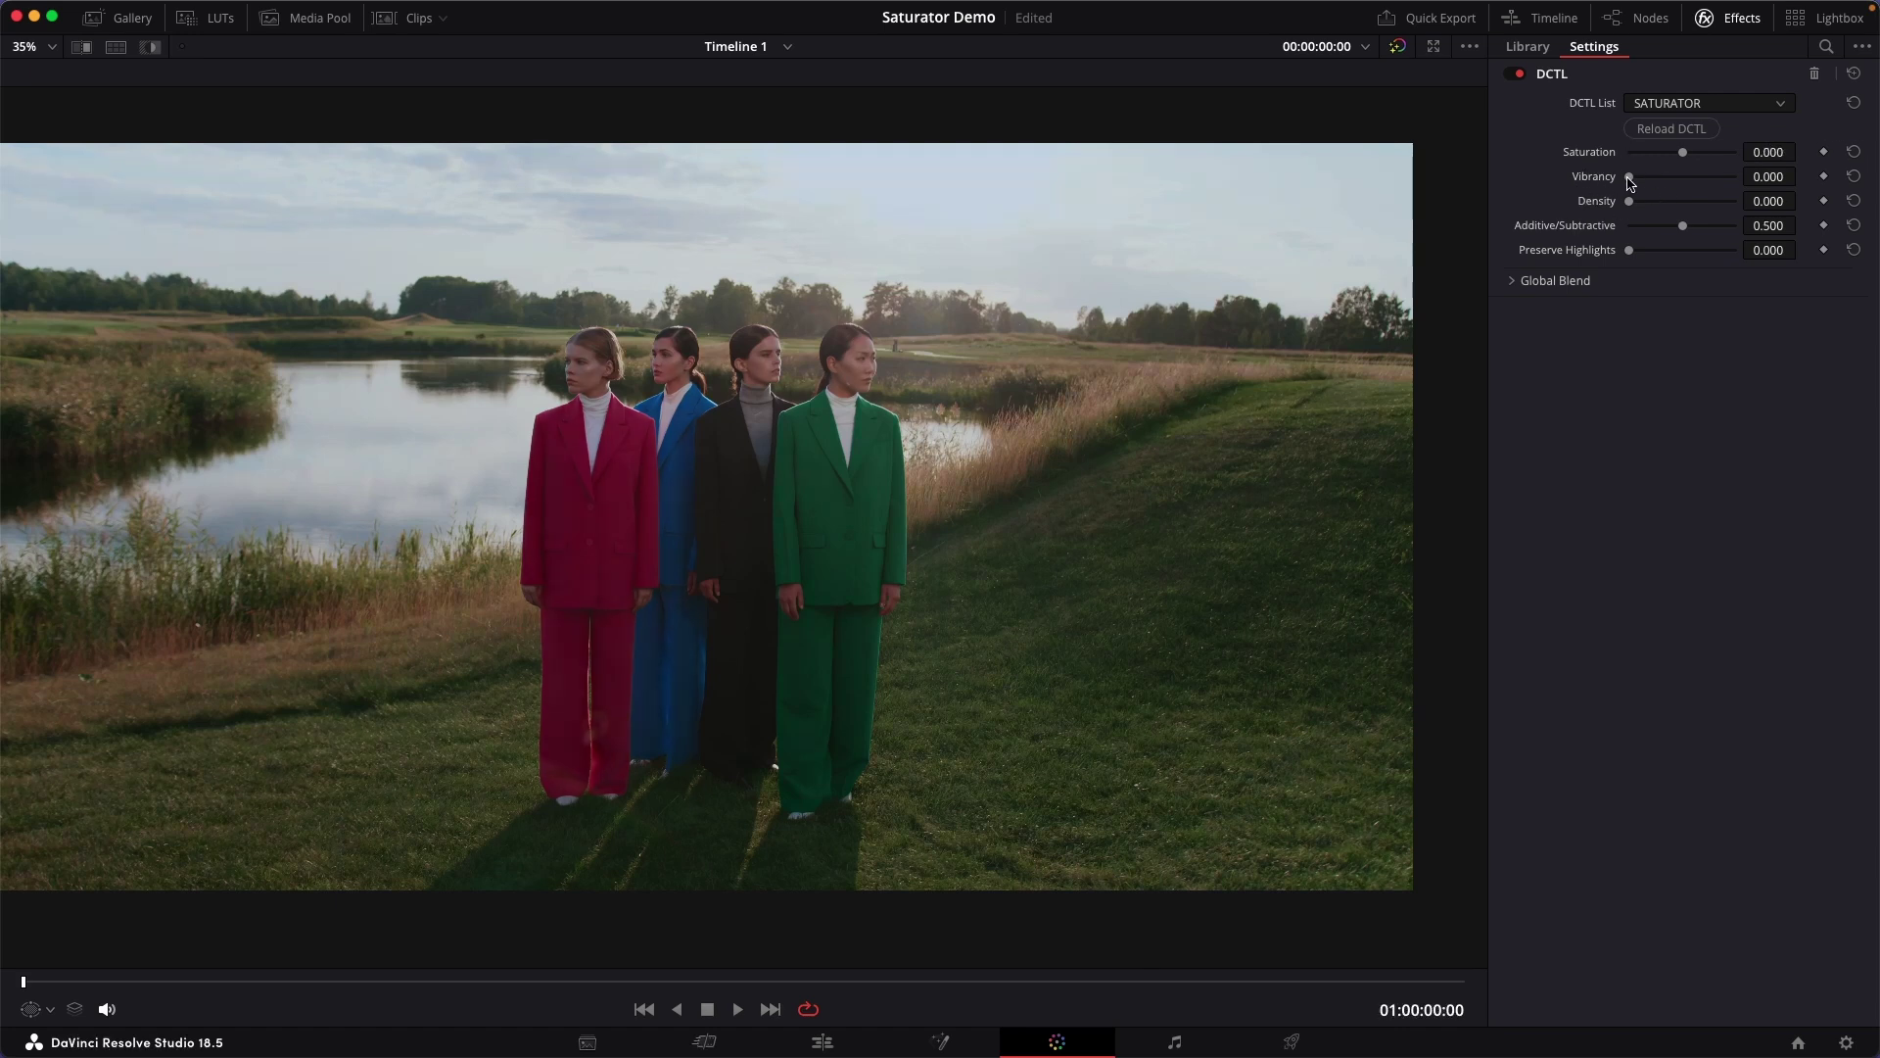
# Raise Vibrancy to 1.000 and lower Saturation to about -0.35 on the landscape clip
pyautogui.moveTo(1631, 184); pyautogui.dragTo(1700, 186)
pyautogui.moveTo(1700, 184); pyautogui.dragTo(1704, 184)
pyautogui.moveTo(1702, 177); pyautogui.dragTo(1760, 182)
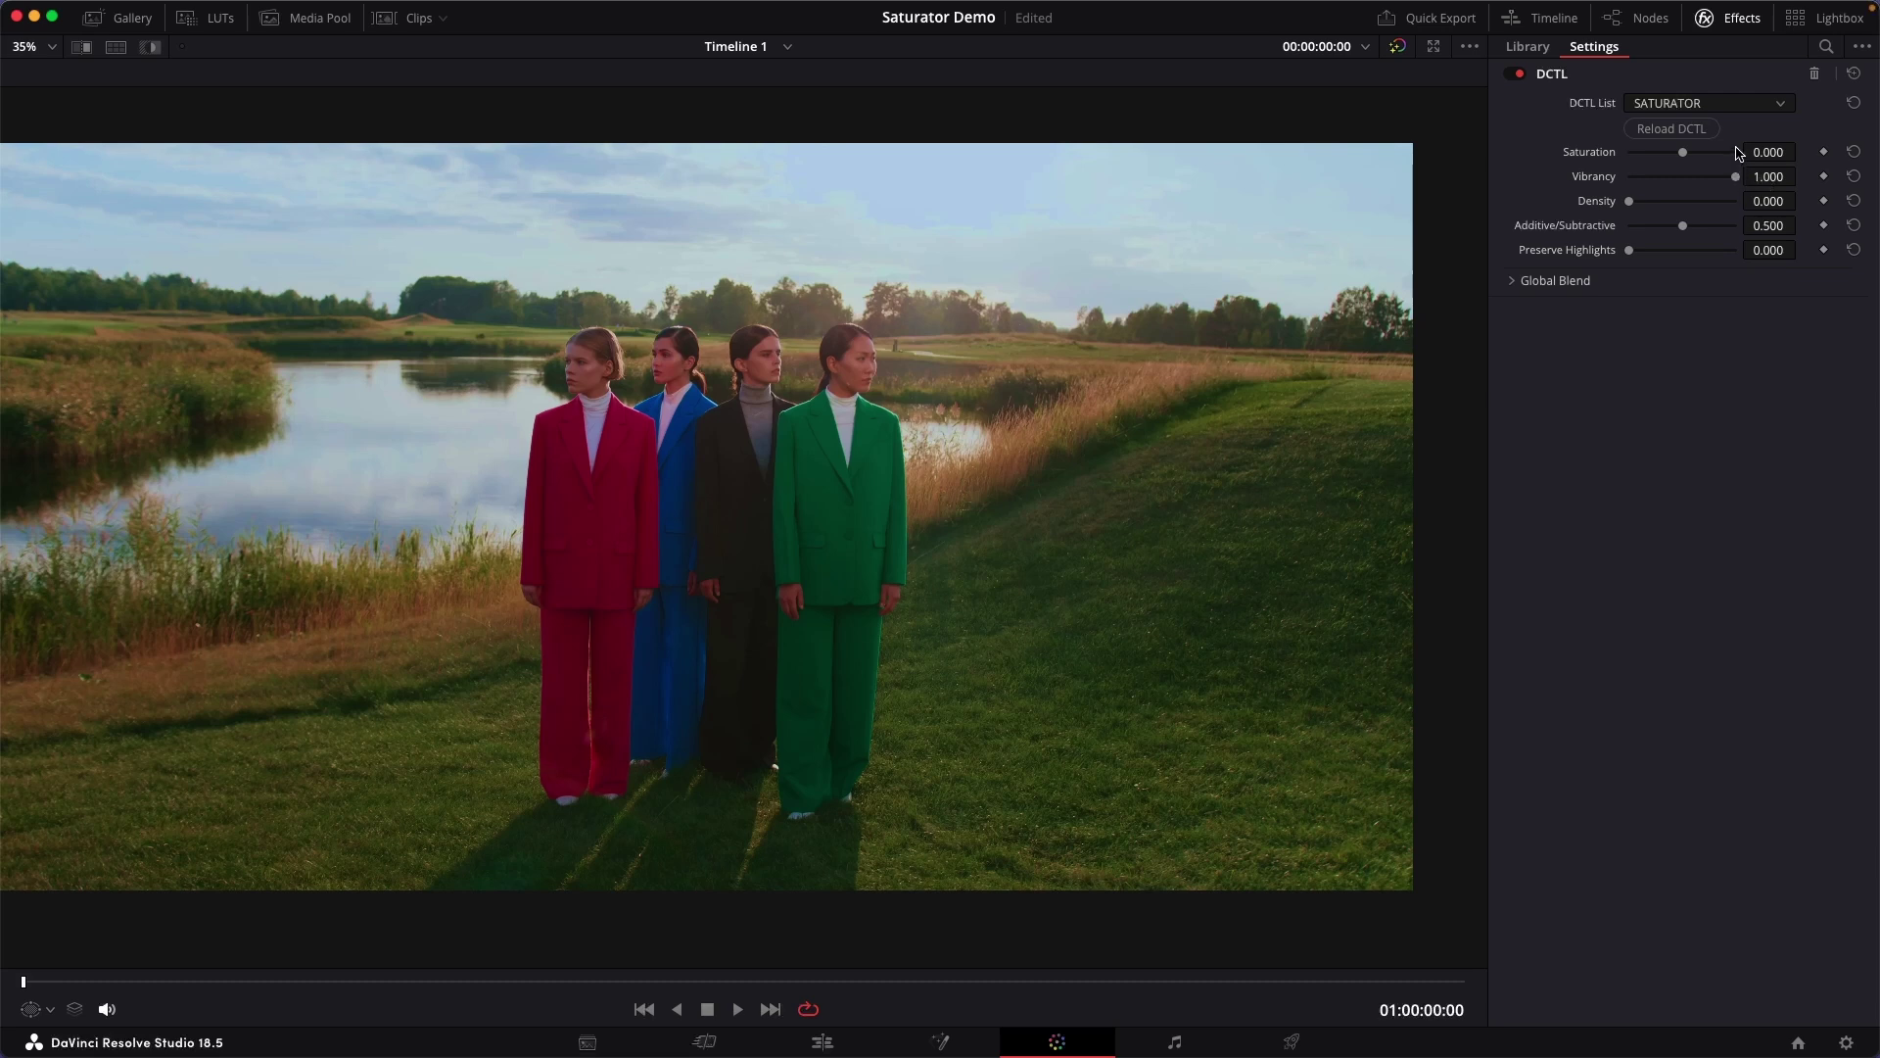
pyautogui.moveTo(1771, 148); pyautogui.dragTo(1711, 148)
# On the colour-chart clip, raise Vibrancy and sweep Additive/Subtractive between 0.000 and 1.000
pyautogui.hotkey('alt', 'f')
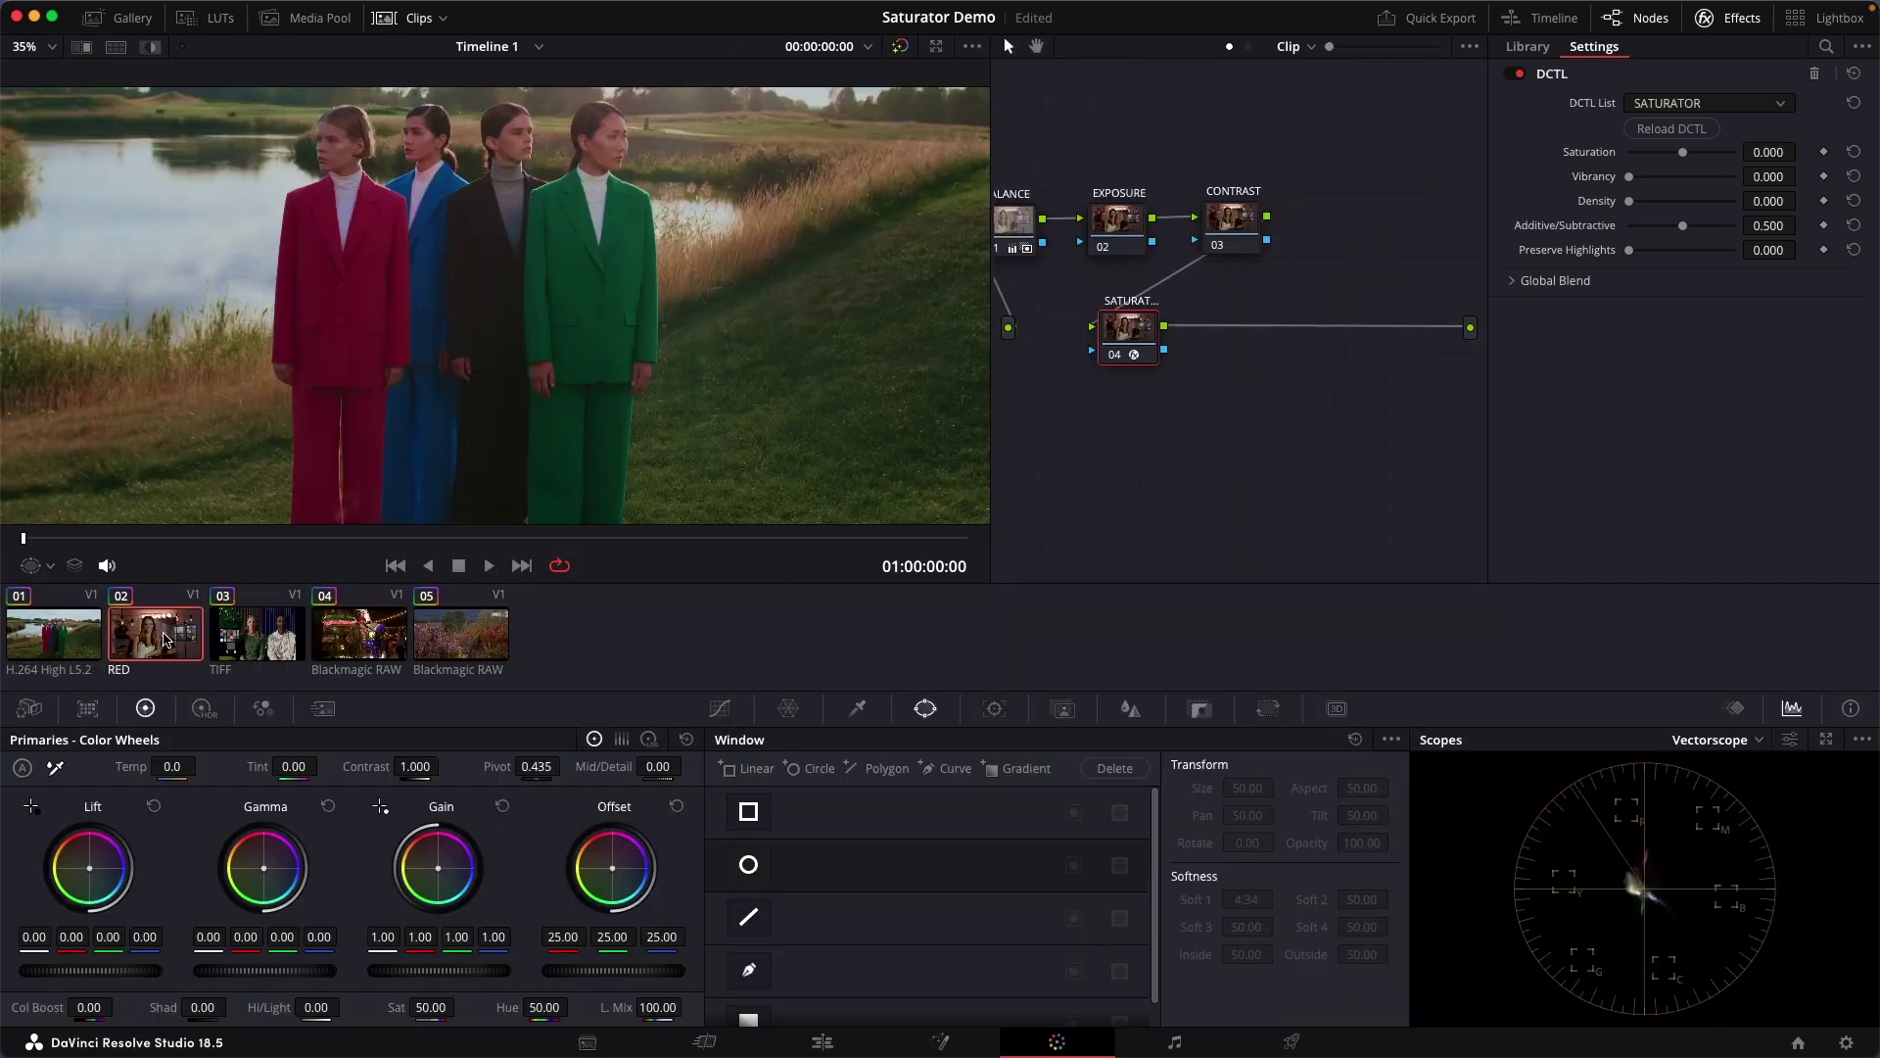
pyautogui.click(167, 639)
pyautogui.hotkey('alt', 'f')
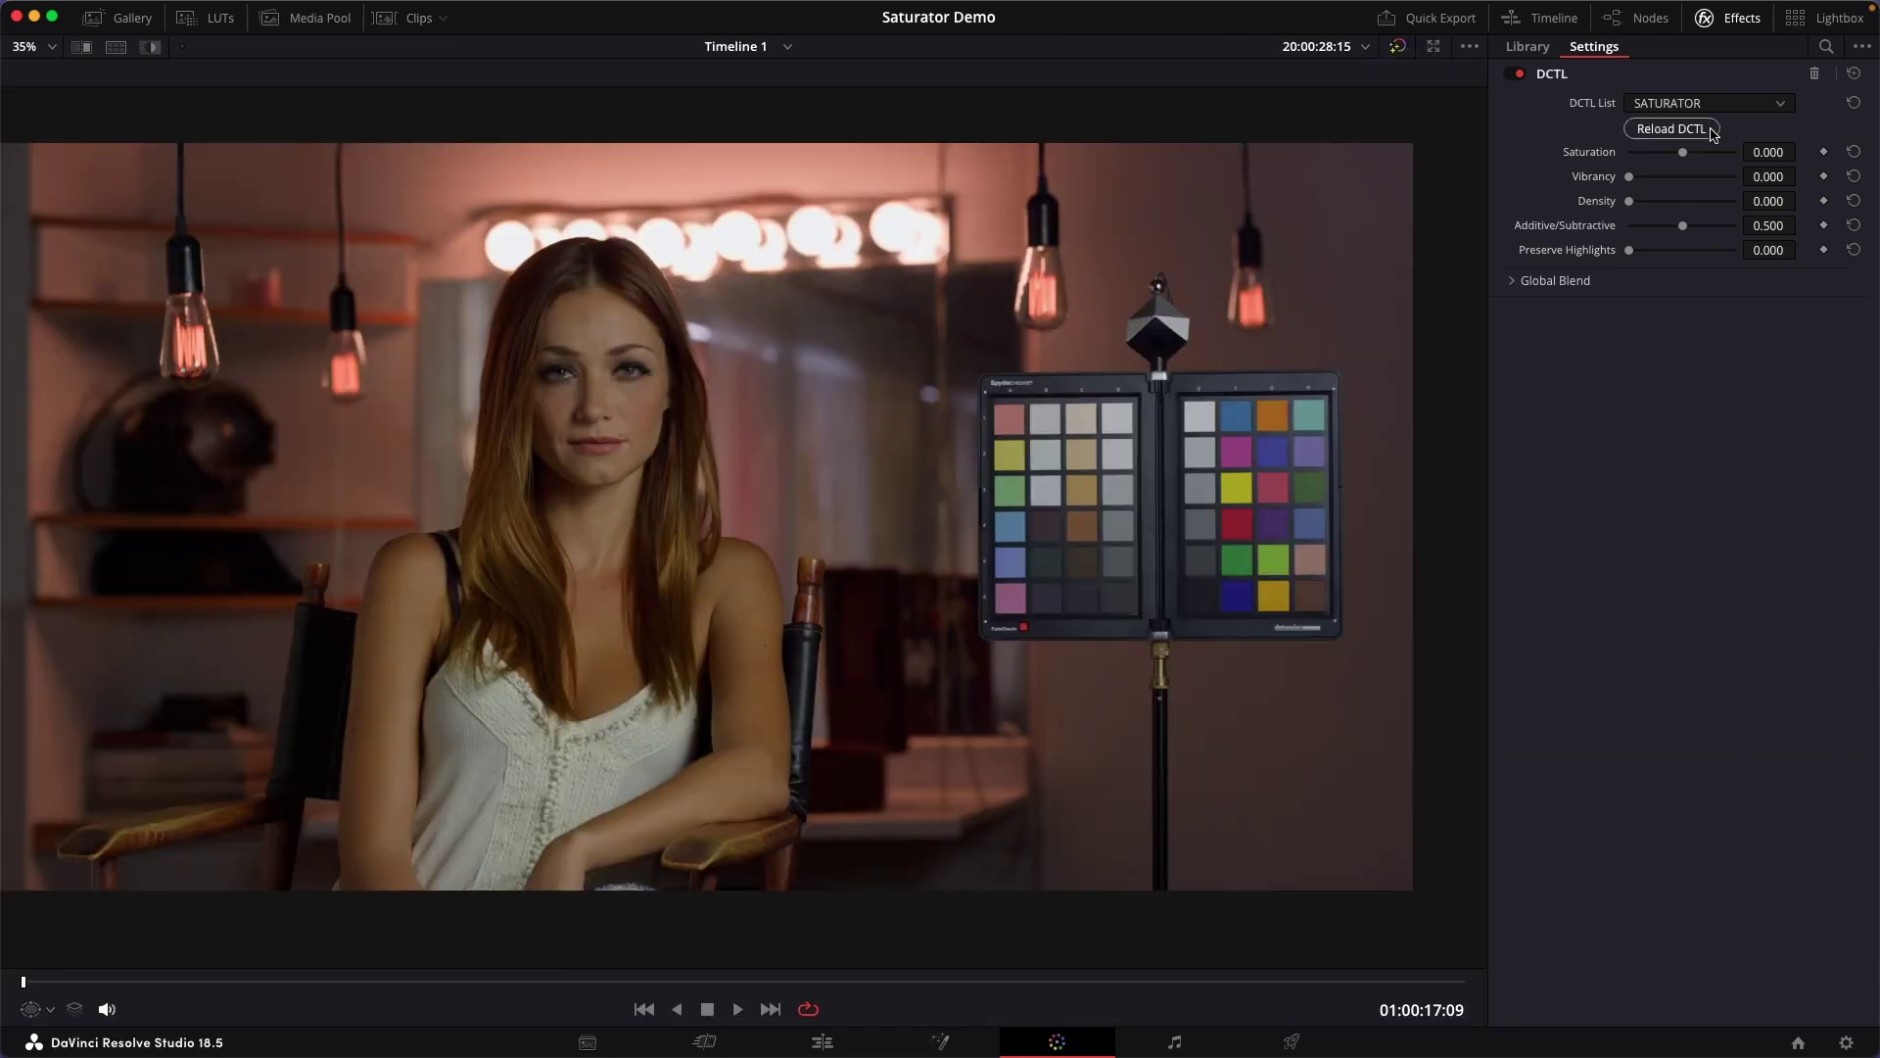
pyautogui.moveTo(1629, 176); pyautogui.dragTo(1672, 152)
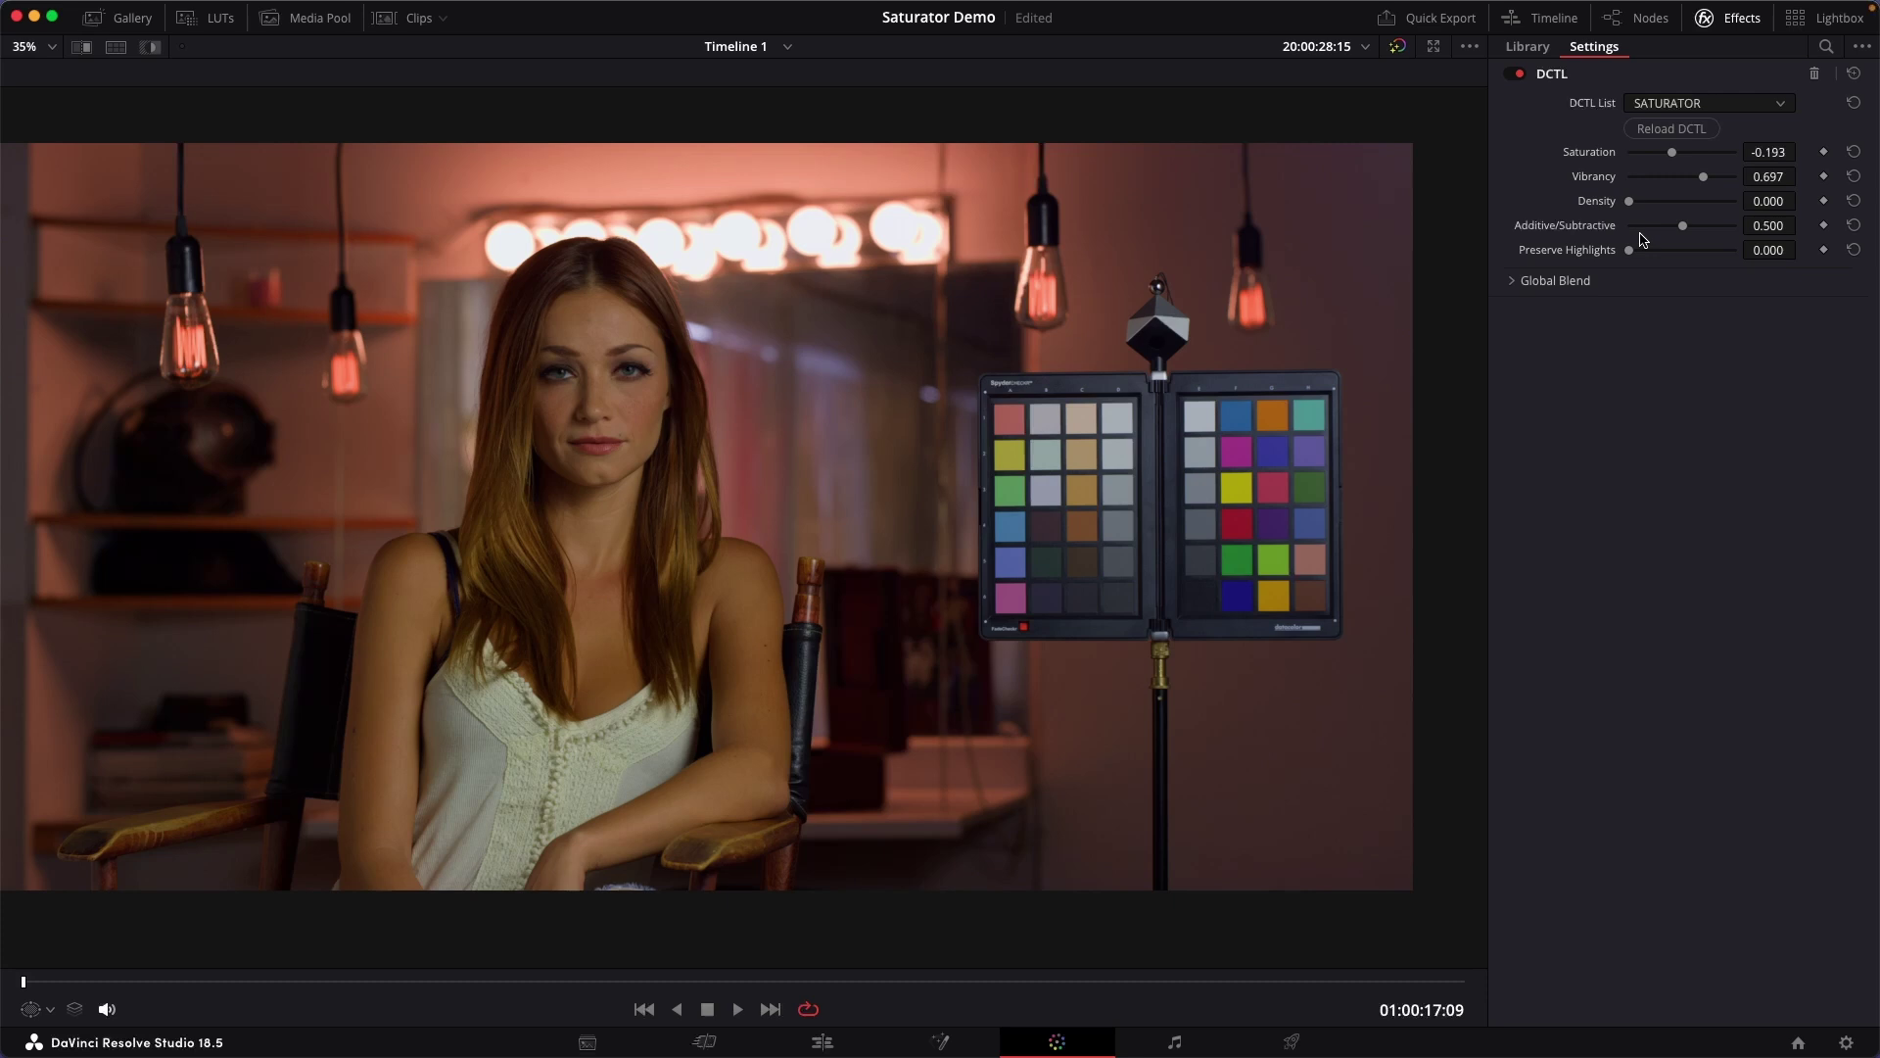
pyautogui.moveTo(1685, 228); pyautogui.dragTo(1878, 228)
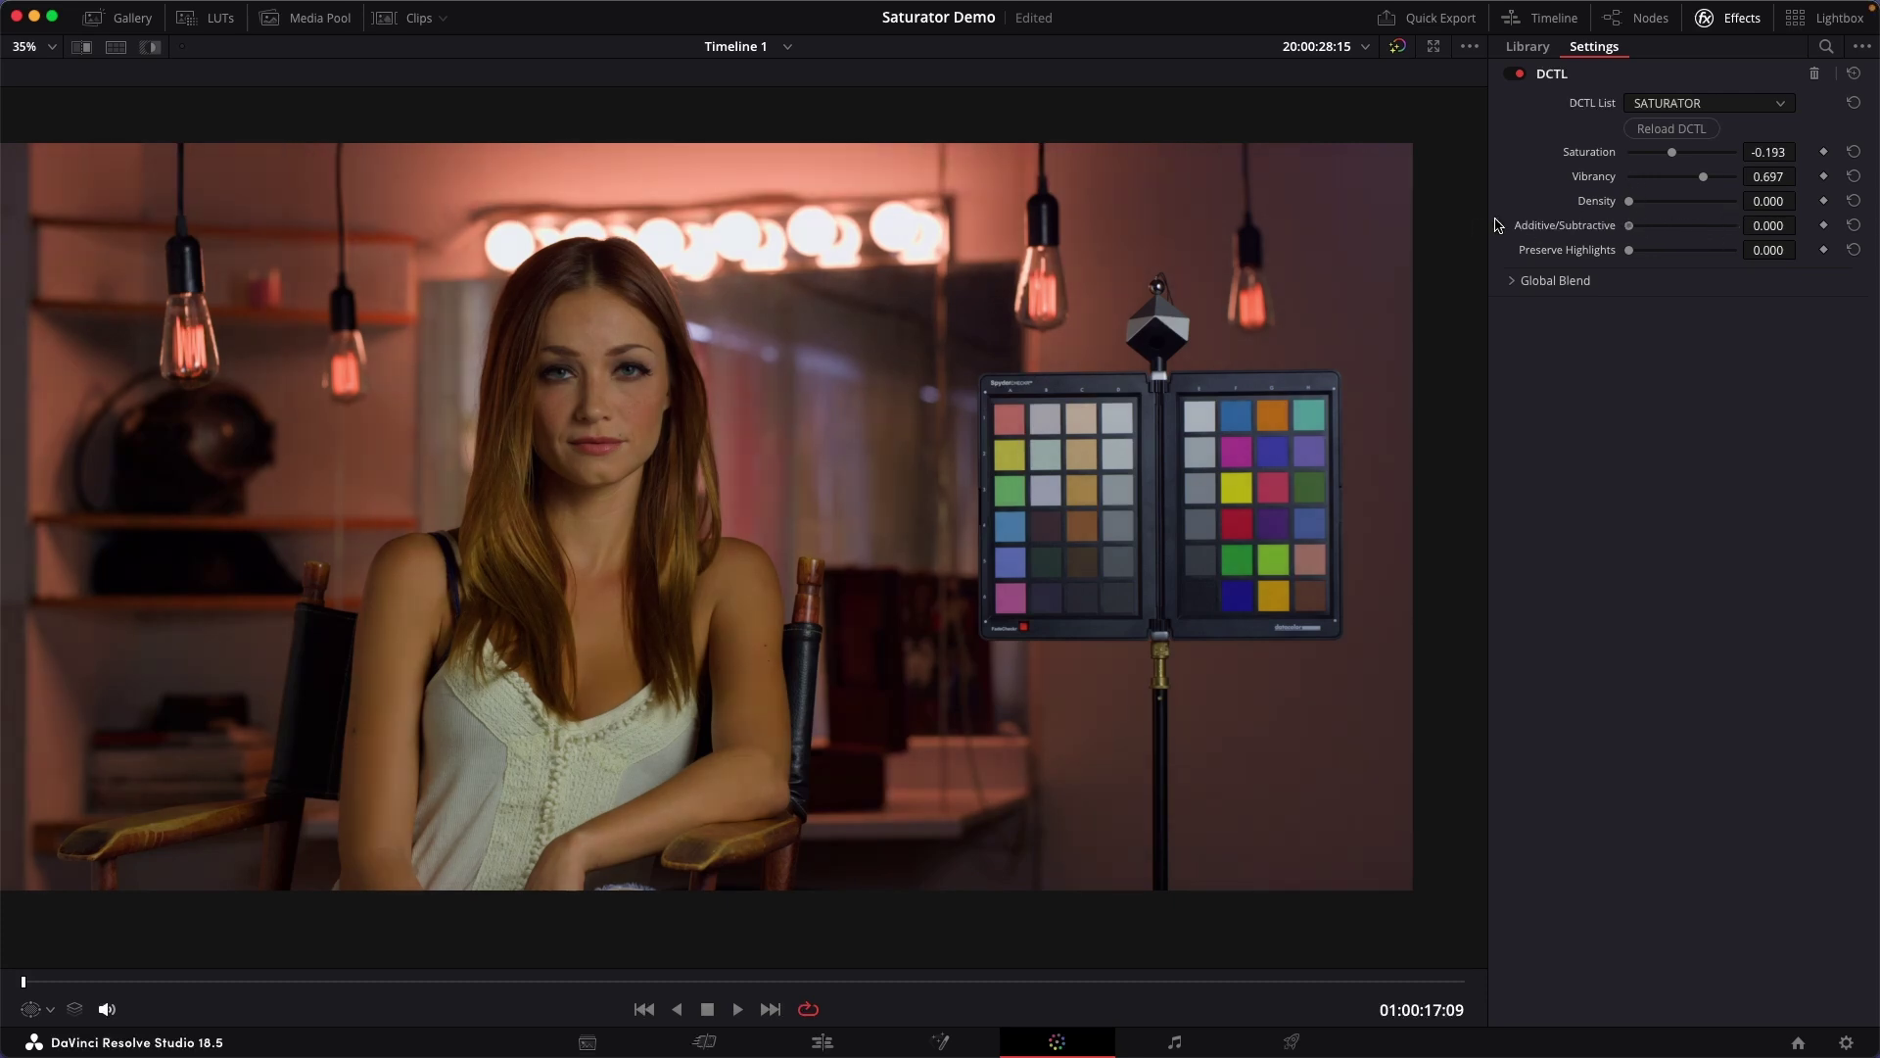
pyautogui.doubleClick(1581, 217)
pyautogui.moveTo(1681, 224); pyautogui.dragTo(1743, 227)
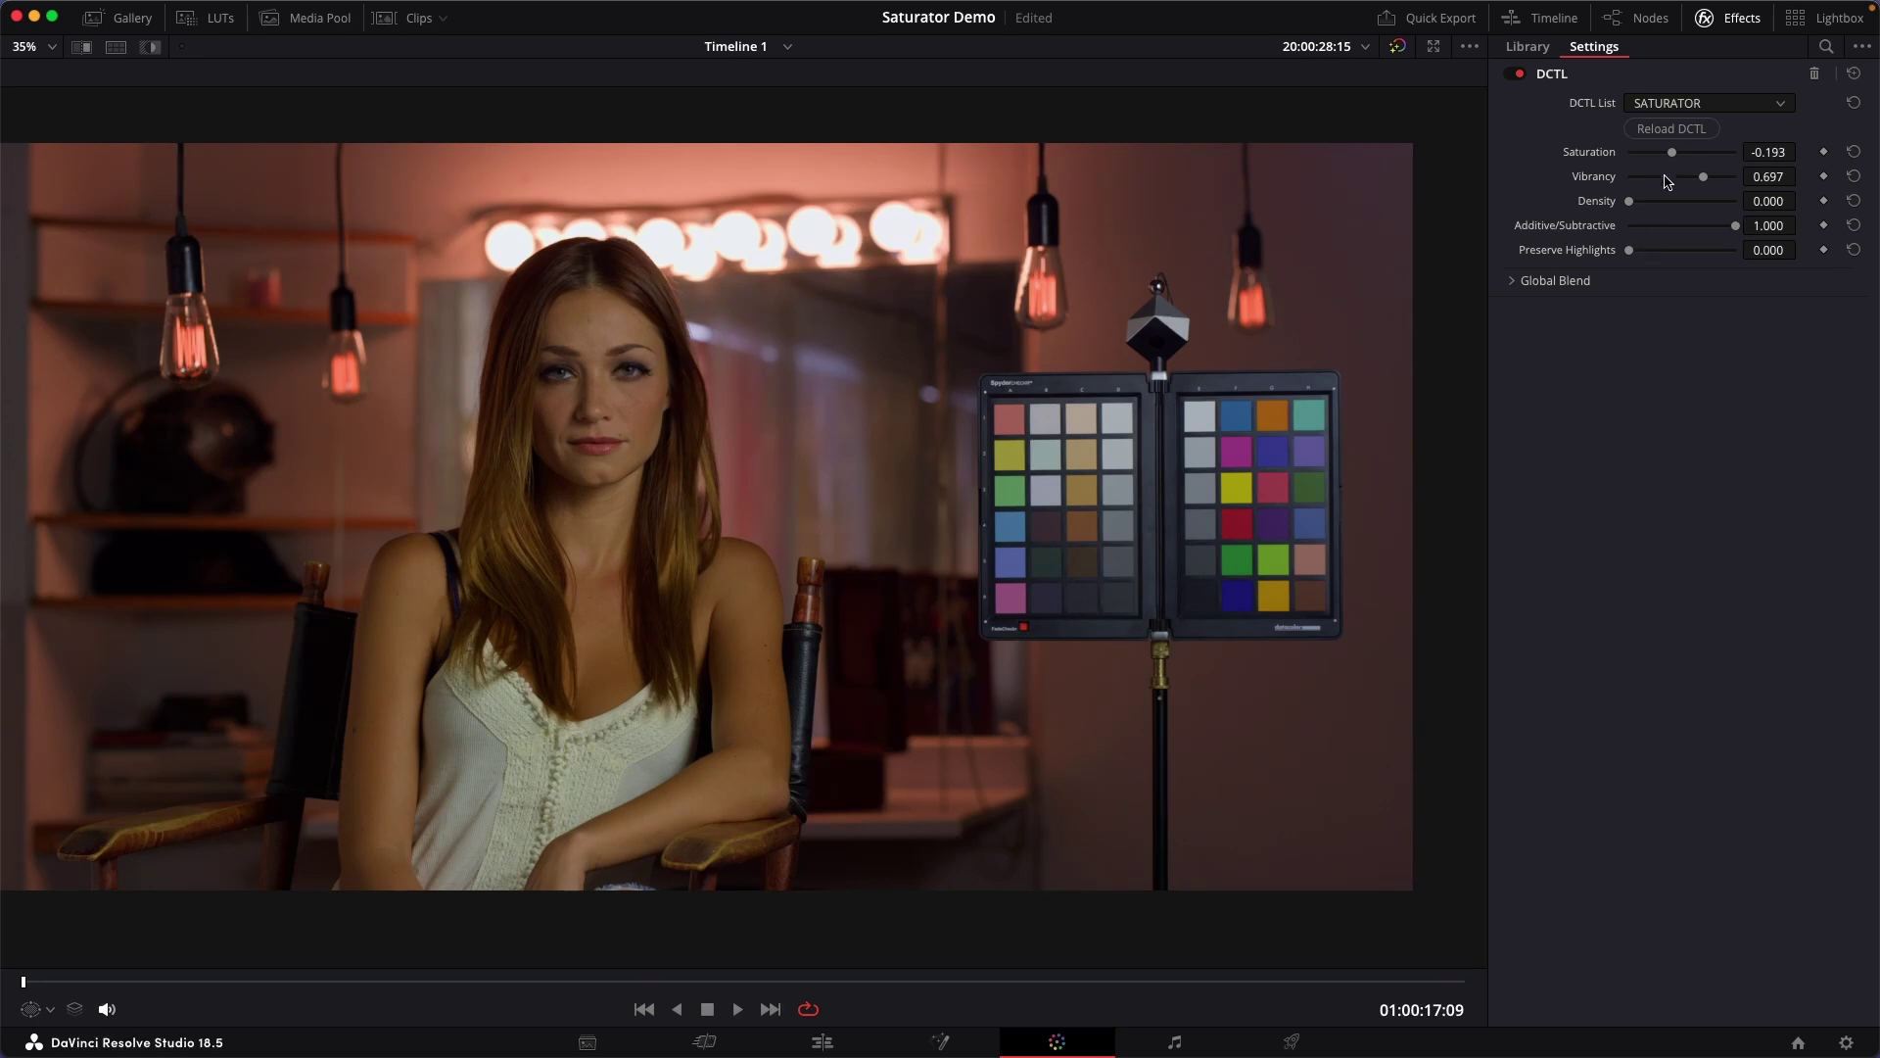
# Reload the DCTL, desaturate to Saturation -1.000, and set Additive/Subtractive to 0
pyautogui.click(1698, 139)
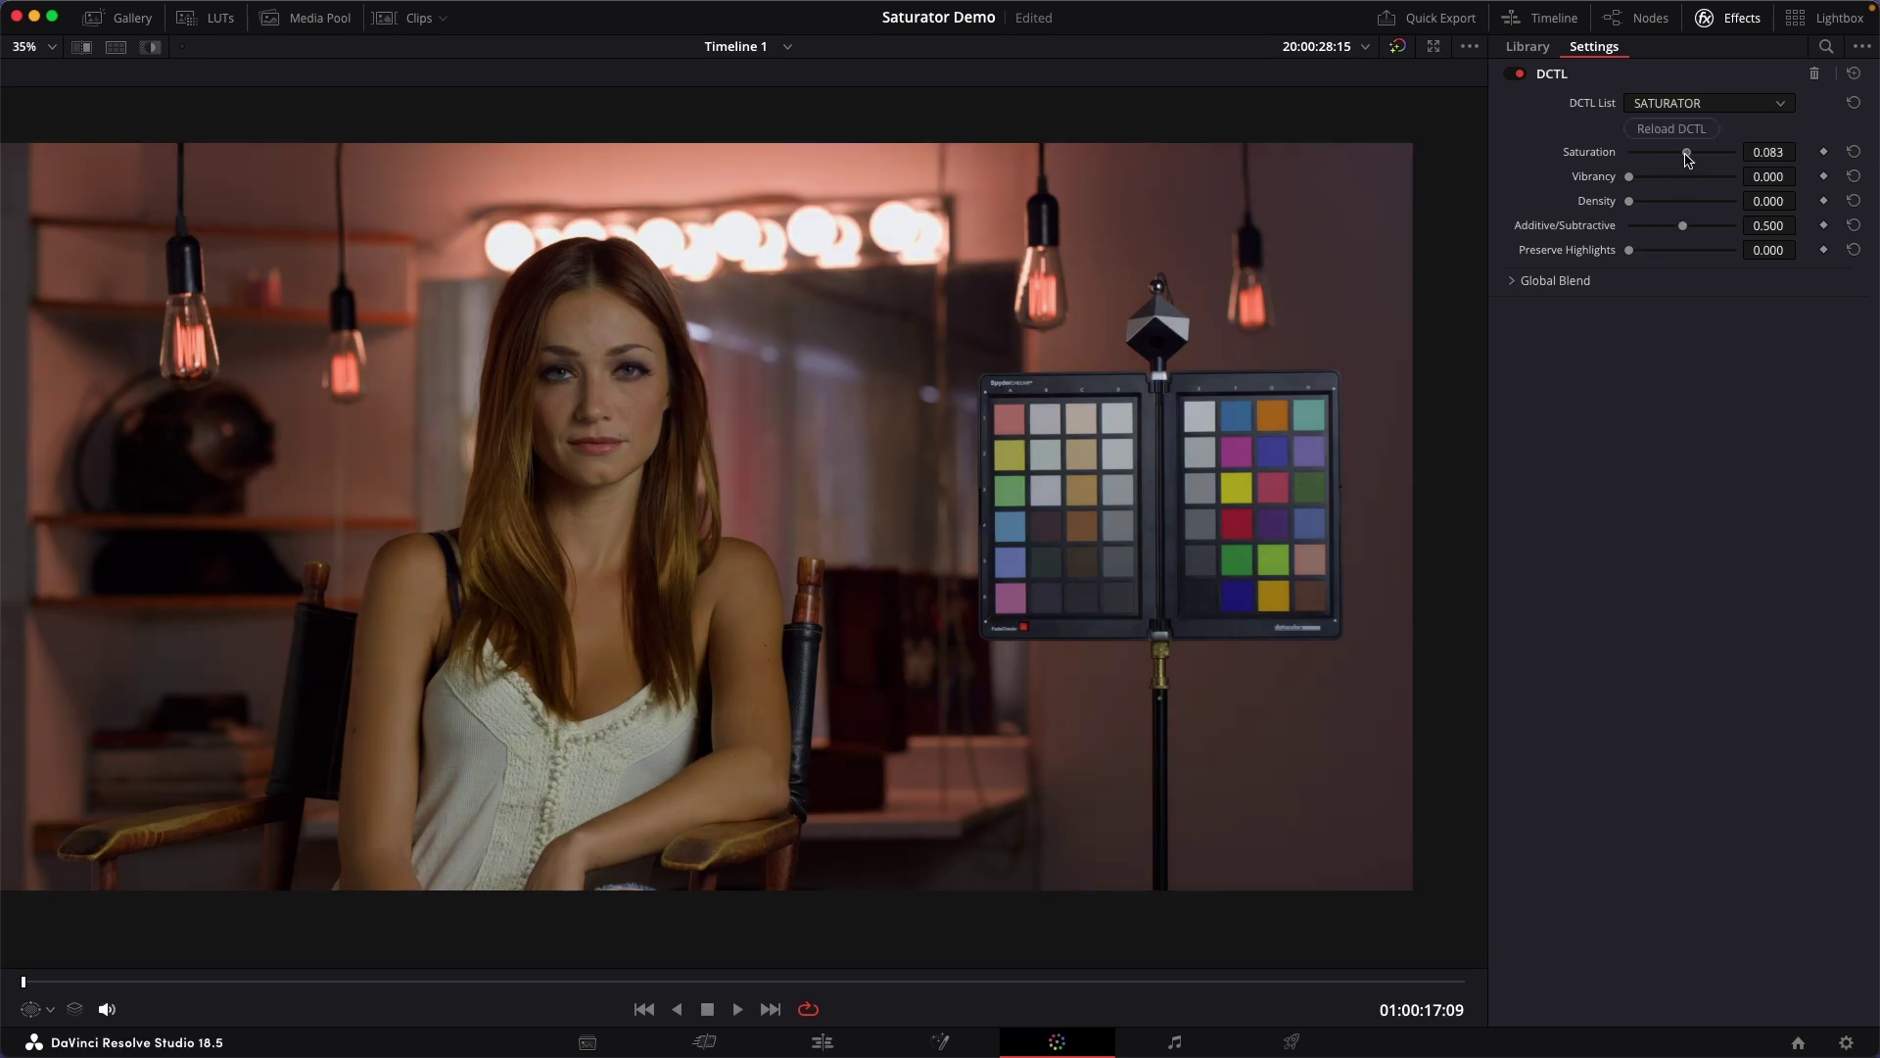
pyautogui.moveTo(1687, 158); pyautogui.dragTo(1423, 167)
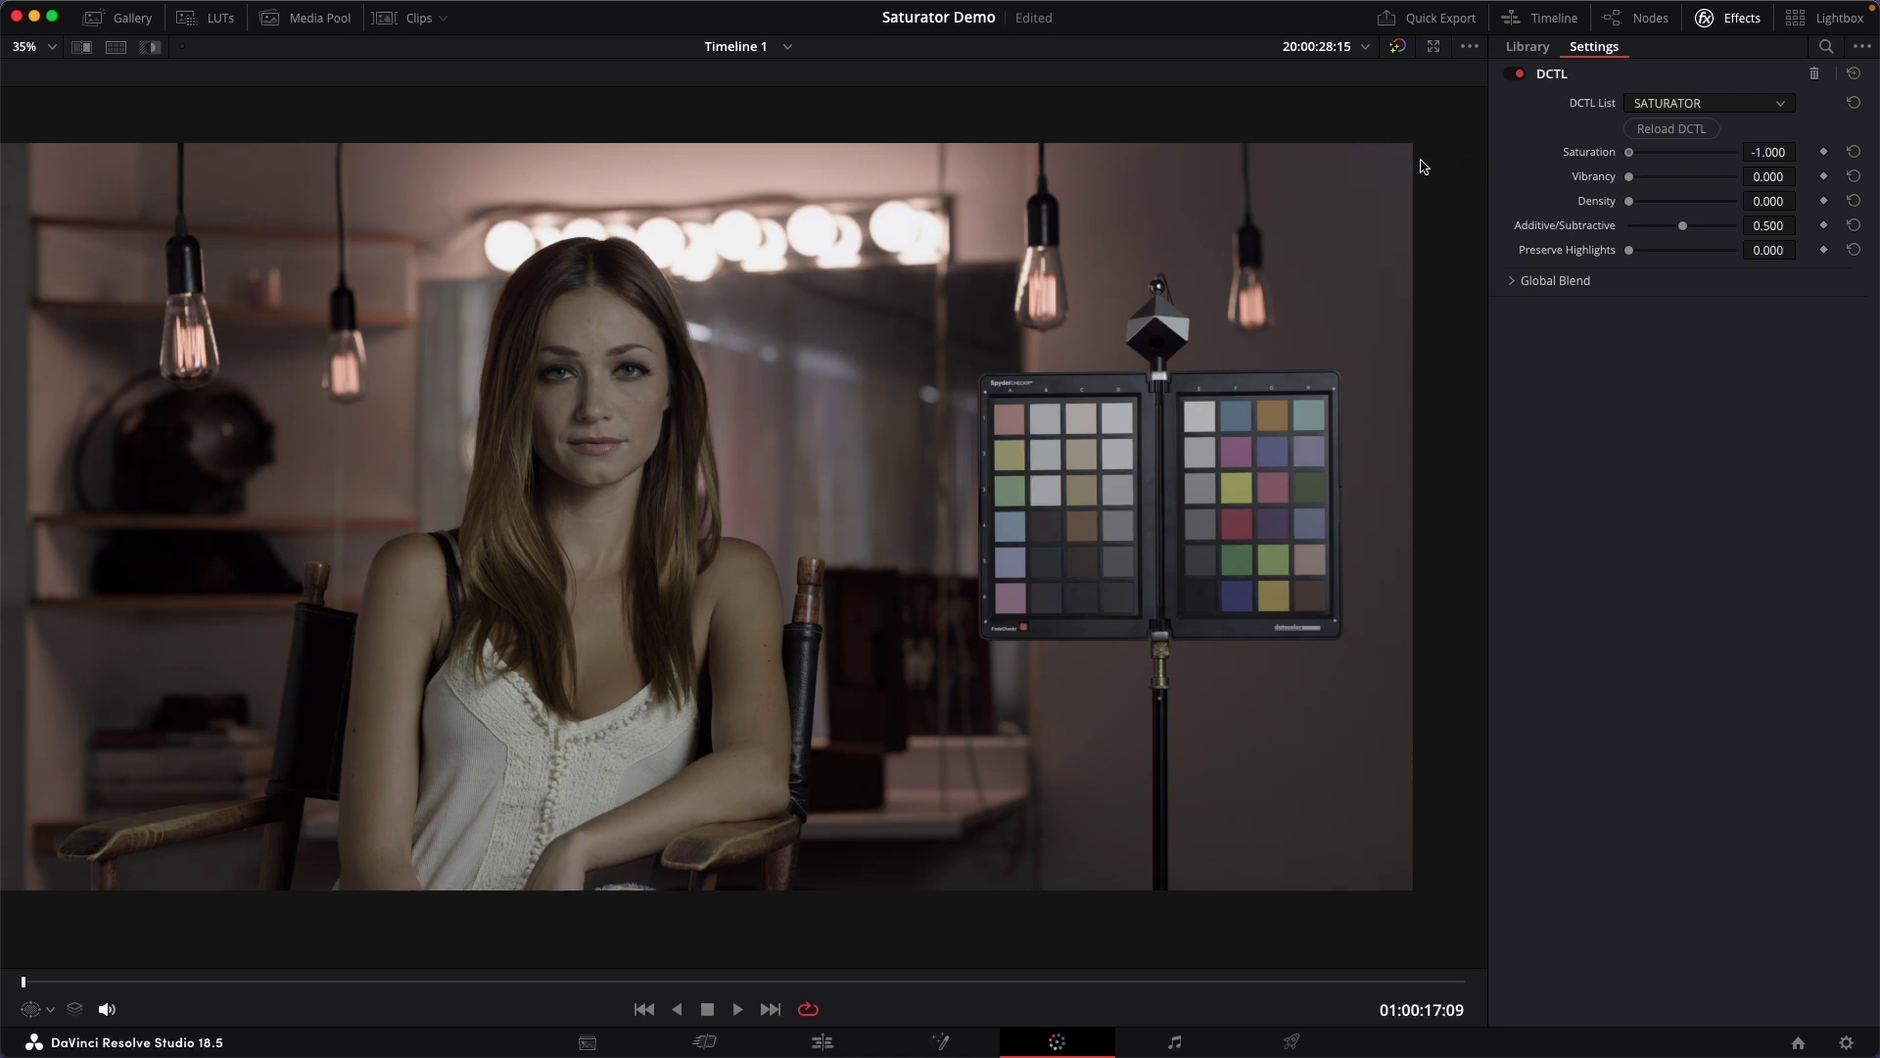
pyautogui.moveTo(1683, 227); pyautogui.dragTo(1821, 215)
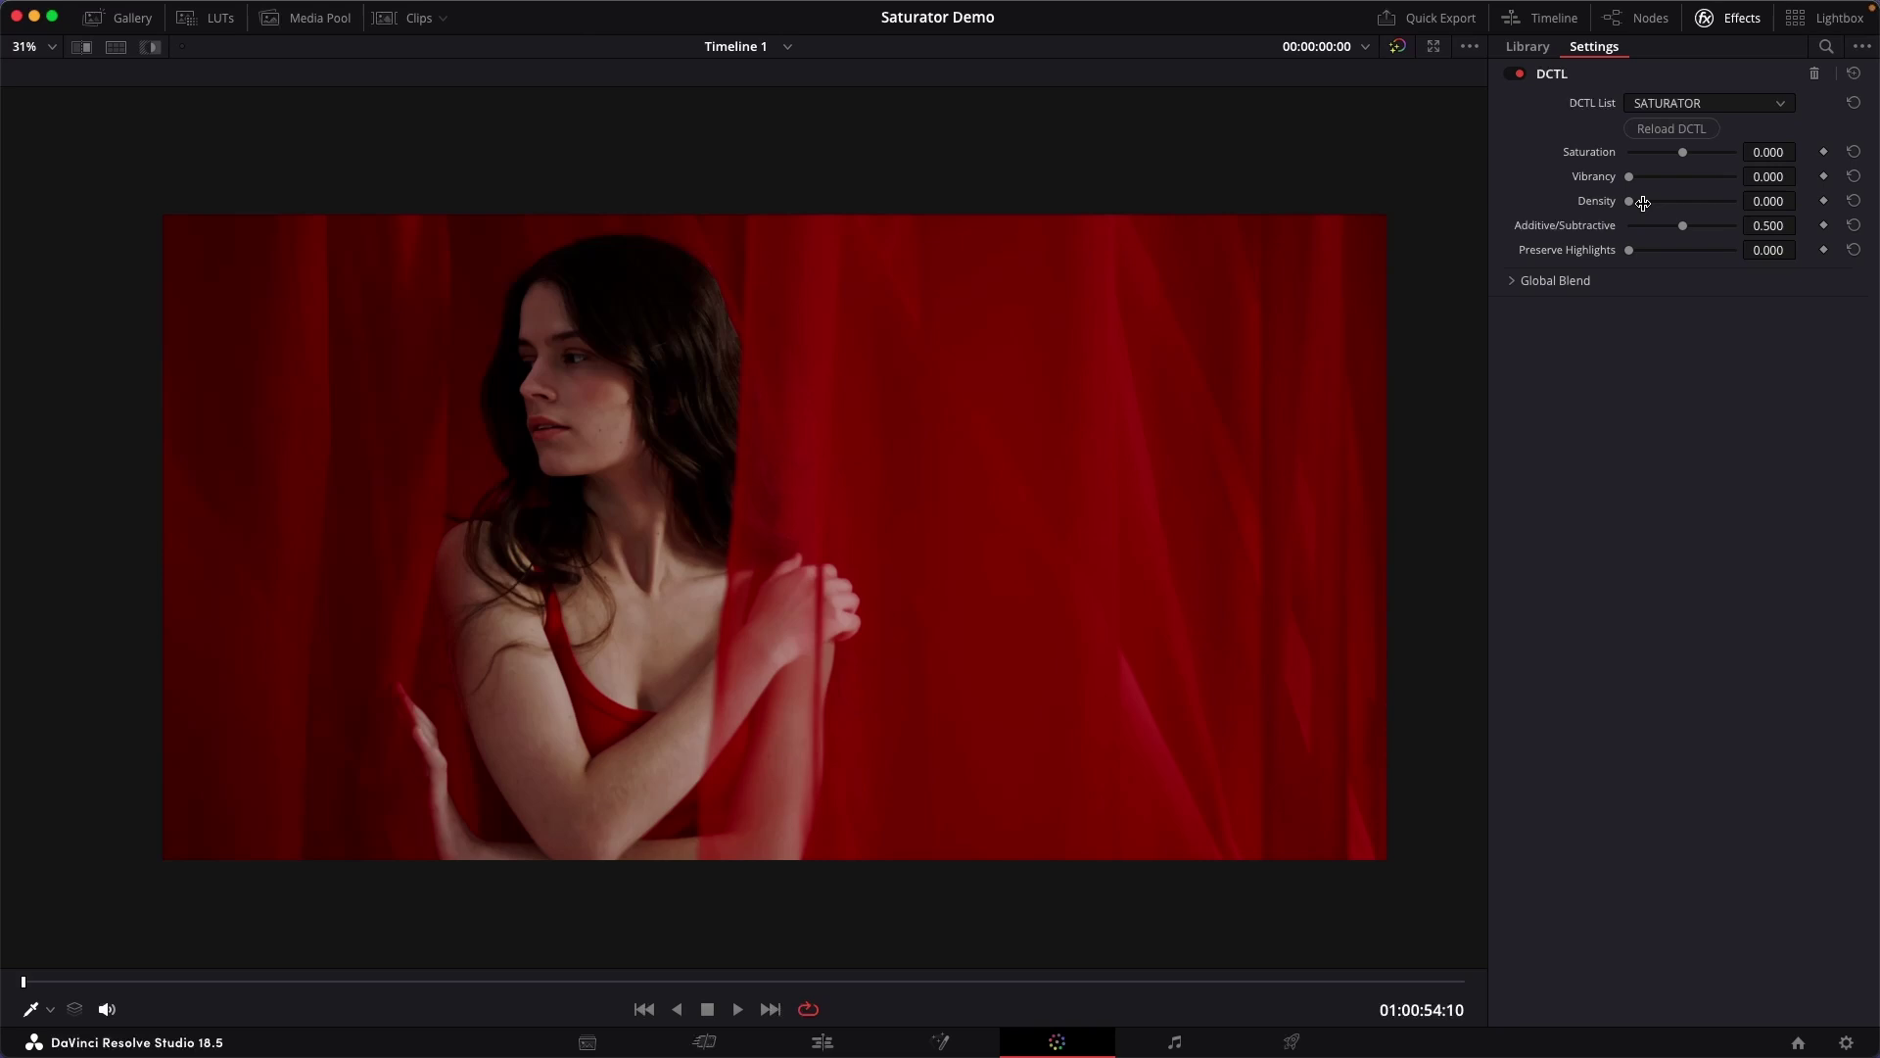
# Add Density on the red-curtain clip, push it to 1.000 on the flower storefront, then bypass SATURATOR
pyautogui.moveTo(1630, 202); pyautogui.dragTo(1773, 201)
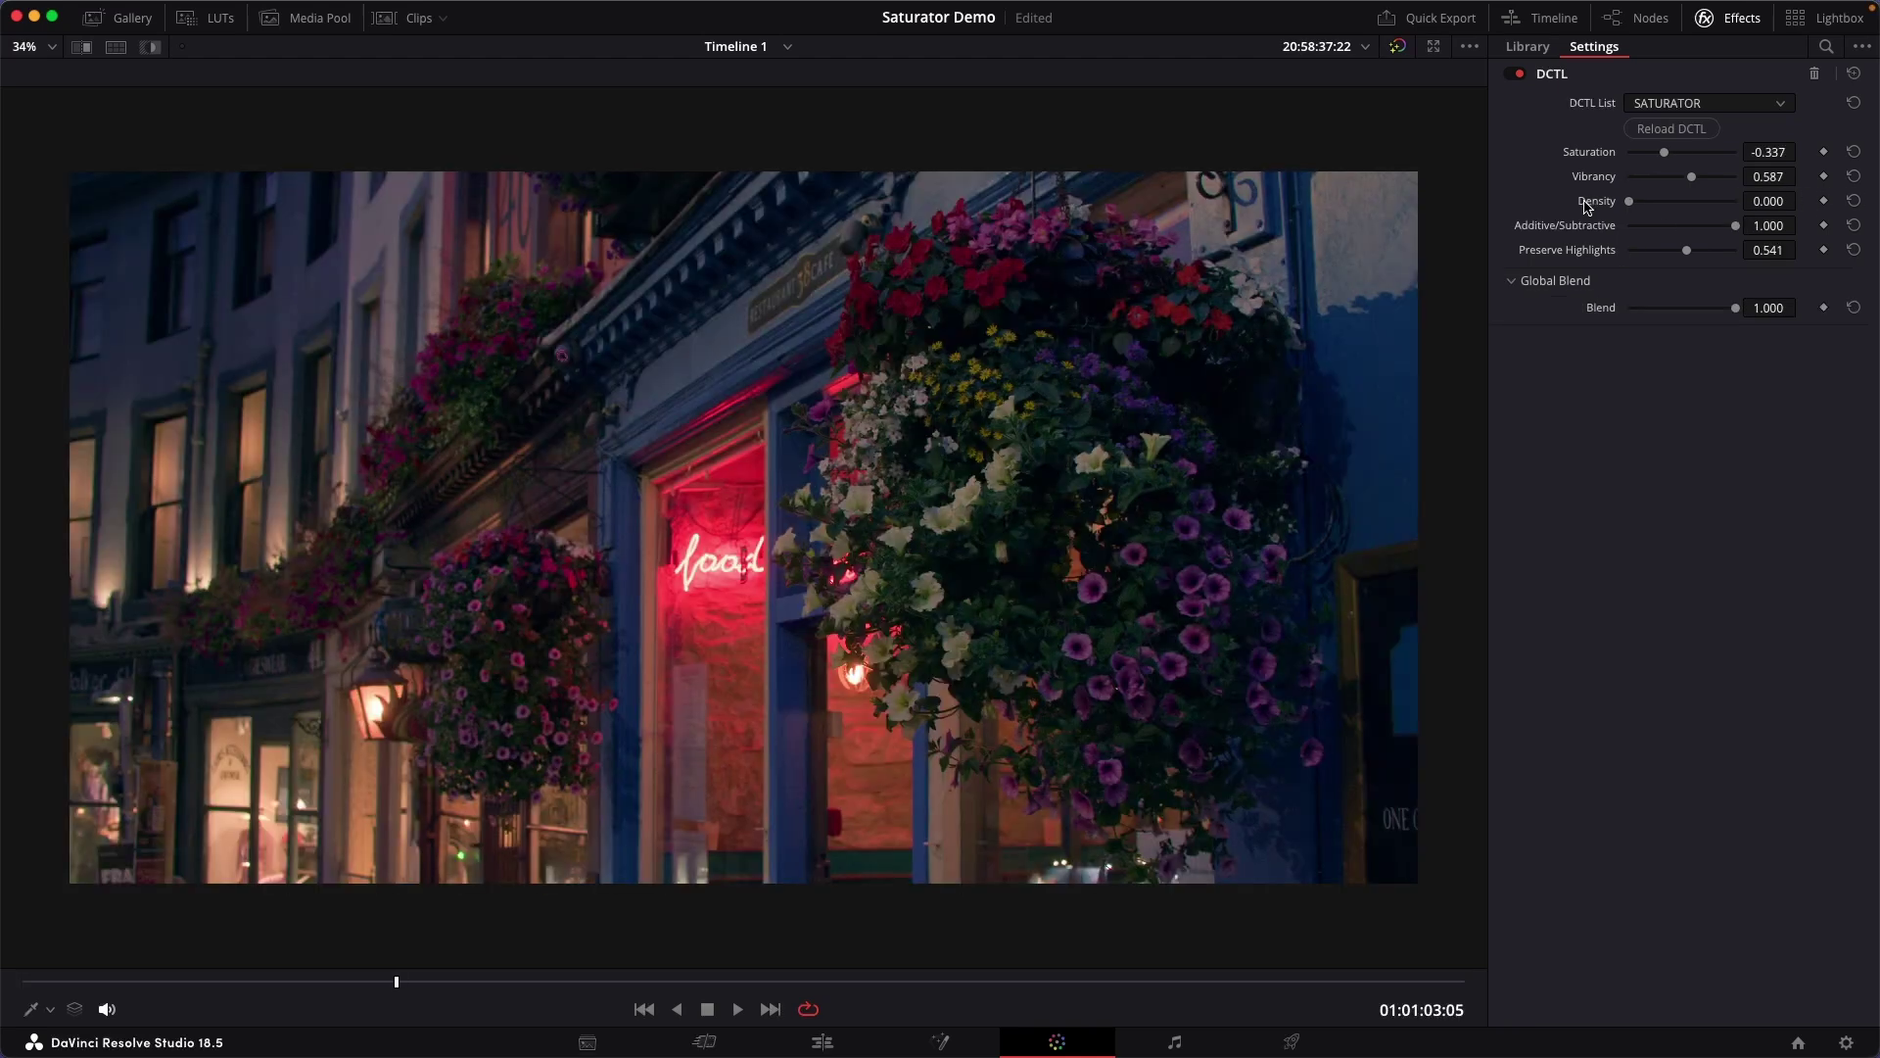
pyautogui.moveTo(1631, 201); pyautogui.dragTo(1802, 208)
pyautogui.click(1516, 74)
# Re-enable SATURATOR and set Preserve Highlights to 1.000, briefly lowering it to compare highlights
pyautogui.click(1516, 74)
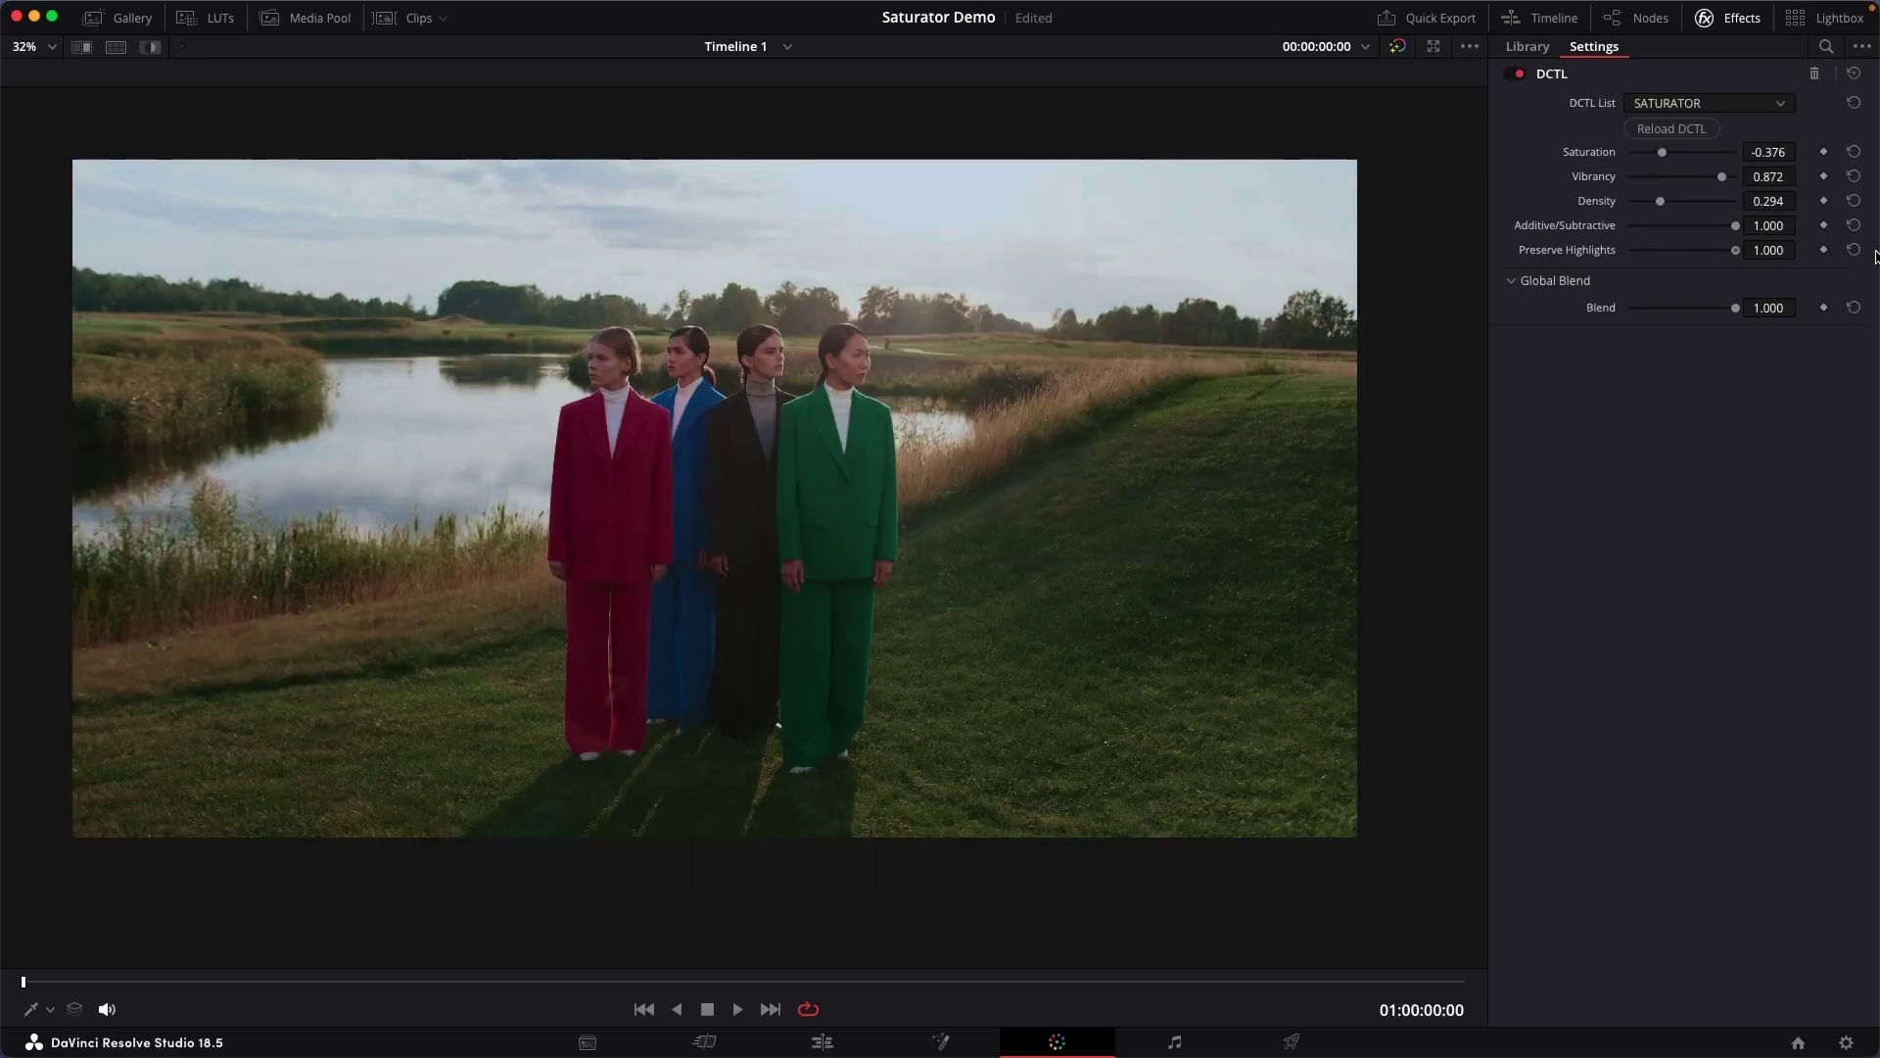
pyautogui.moveTo(1776, 248); pyautogui.dragTo(1872, 241)
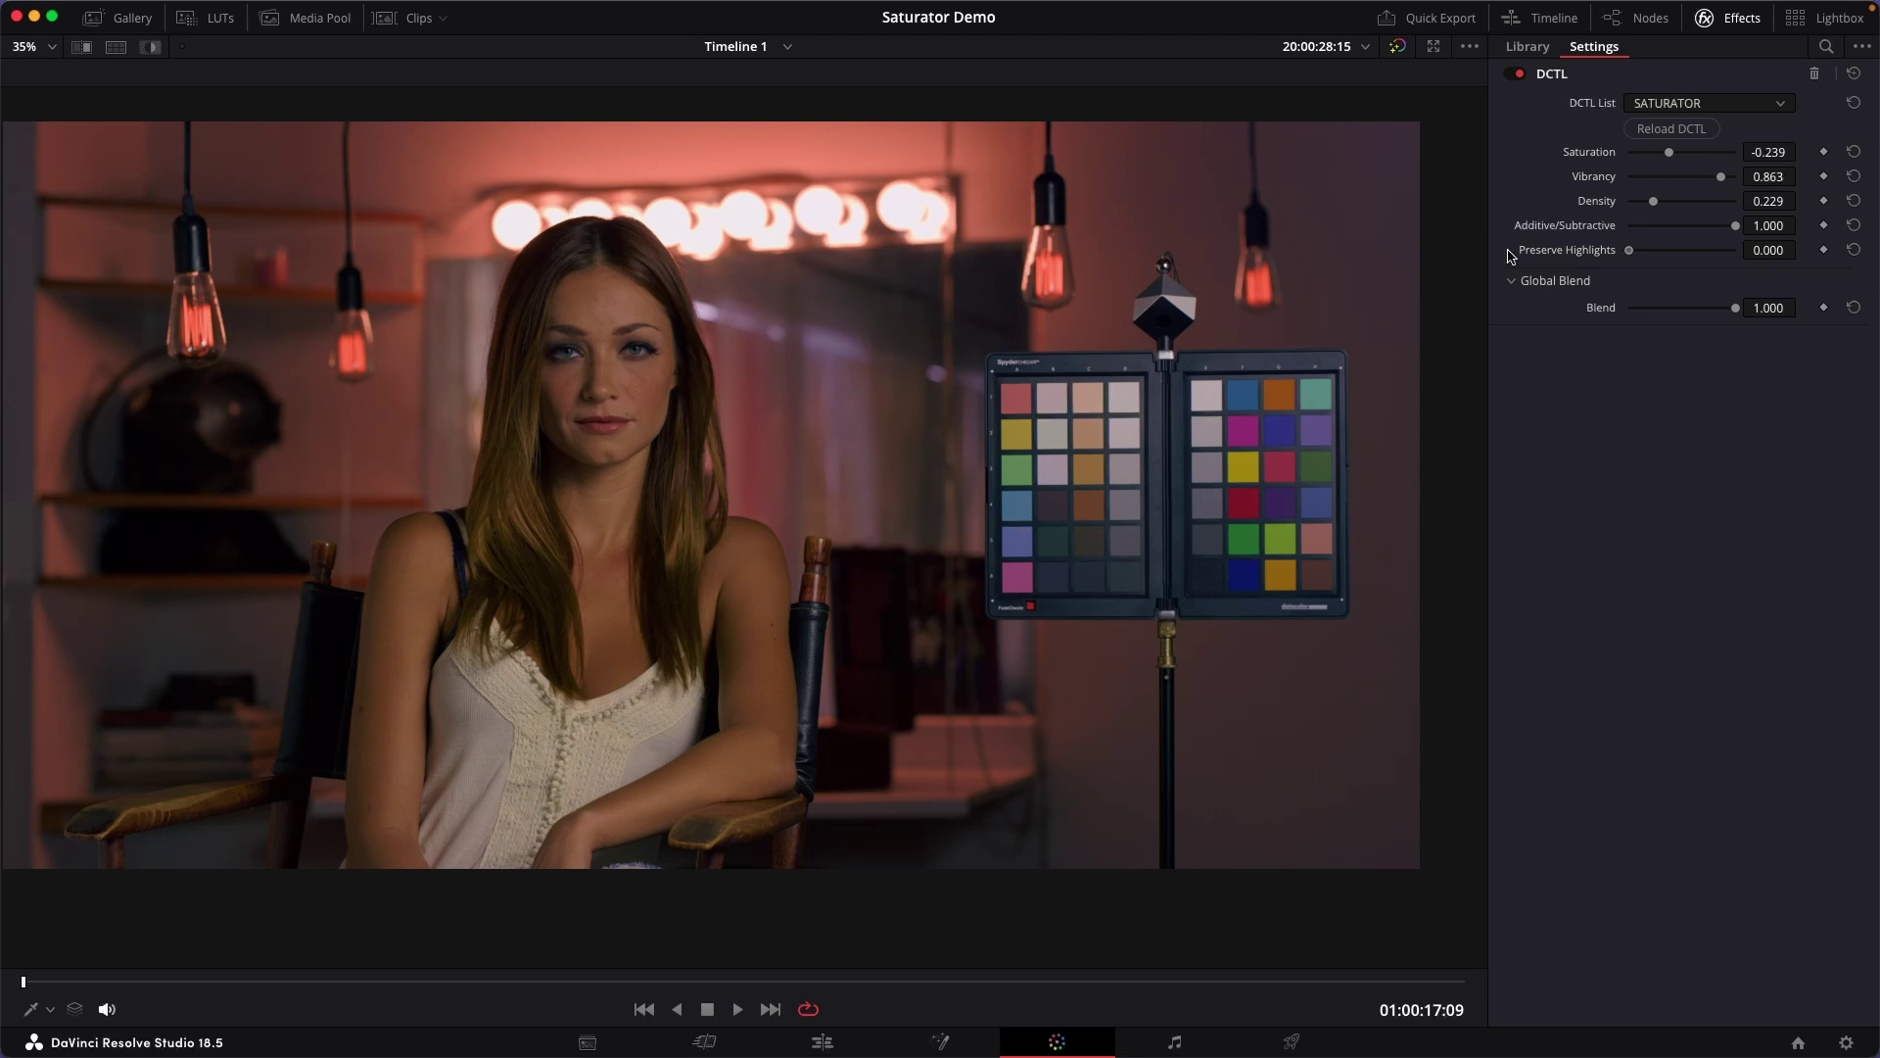
pyautogui.moveTo(1693, 253); pyautogui.dragTo(1856, 260)
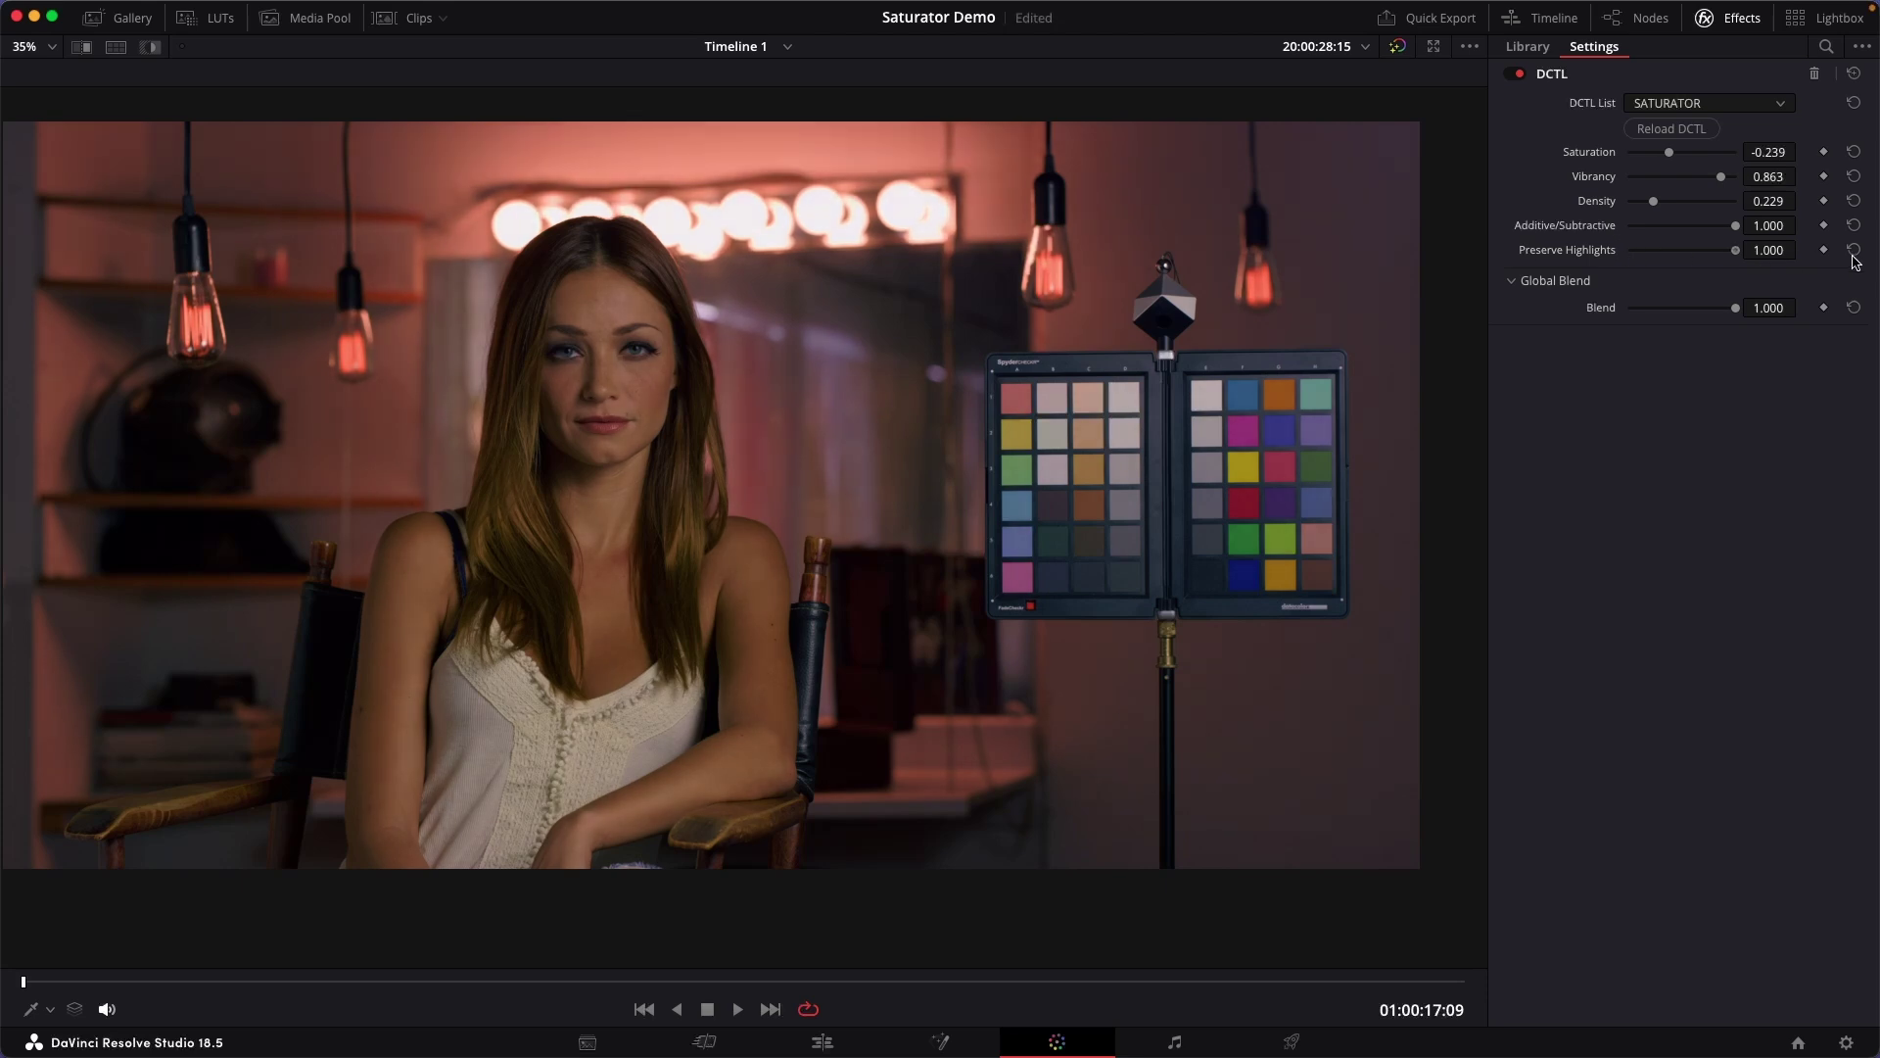
pyautogui.click(1854, 251)
pyautogui.moveTo(1649, 251); pyautogui.dragTo(1869, 259)
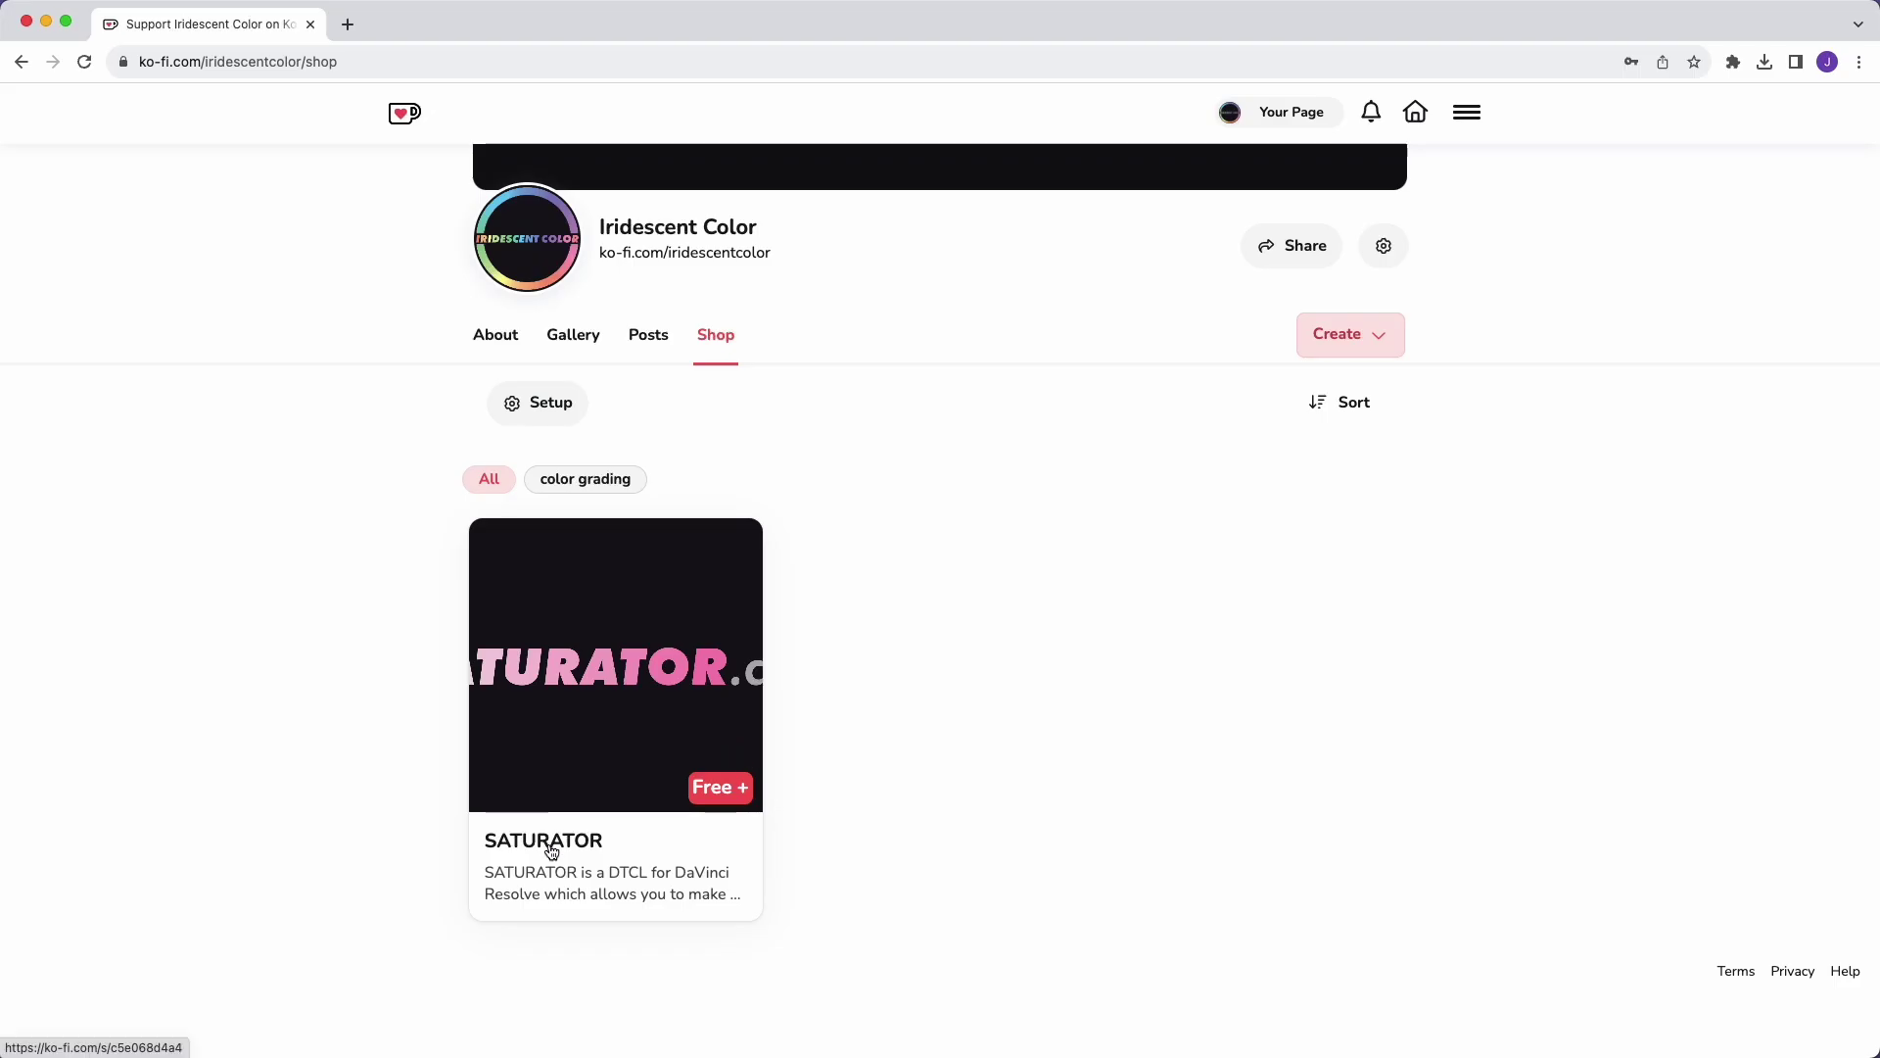
# Open the SATURATOR product page, enter a €0 price, and get it free
pyautogui.click(551, 850)
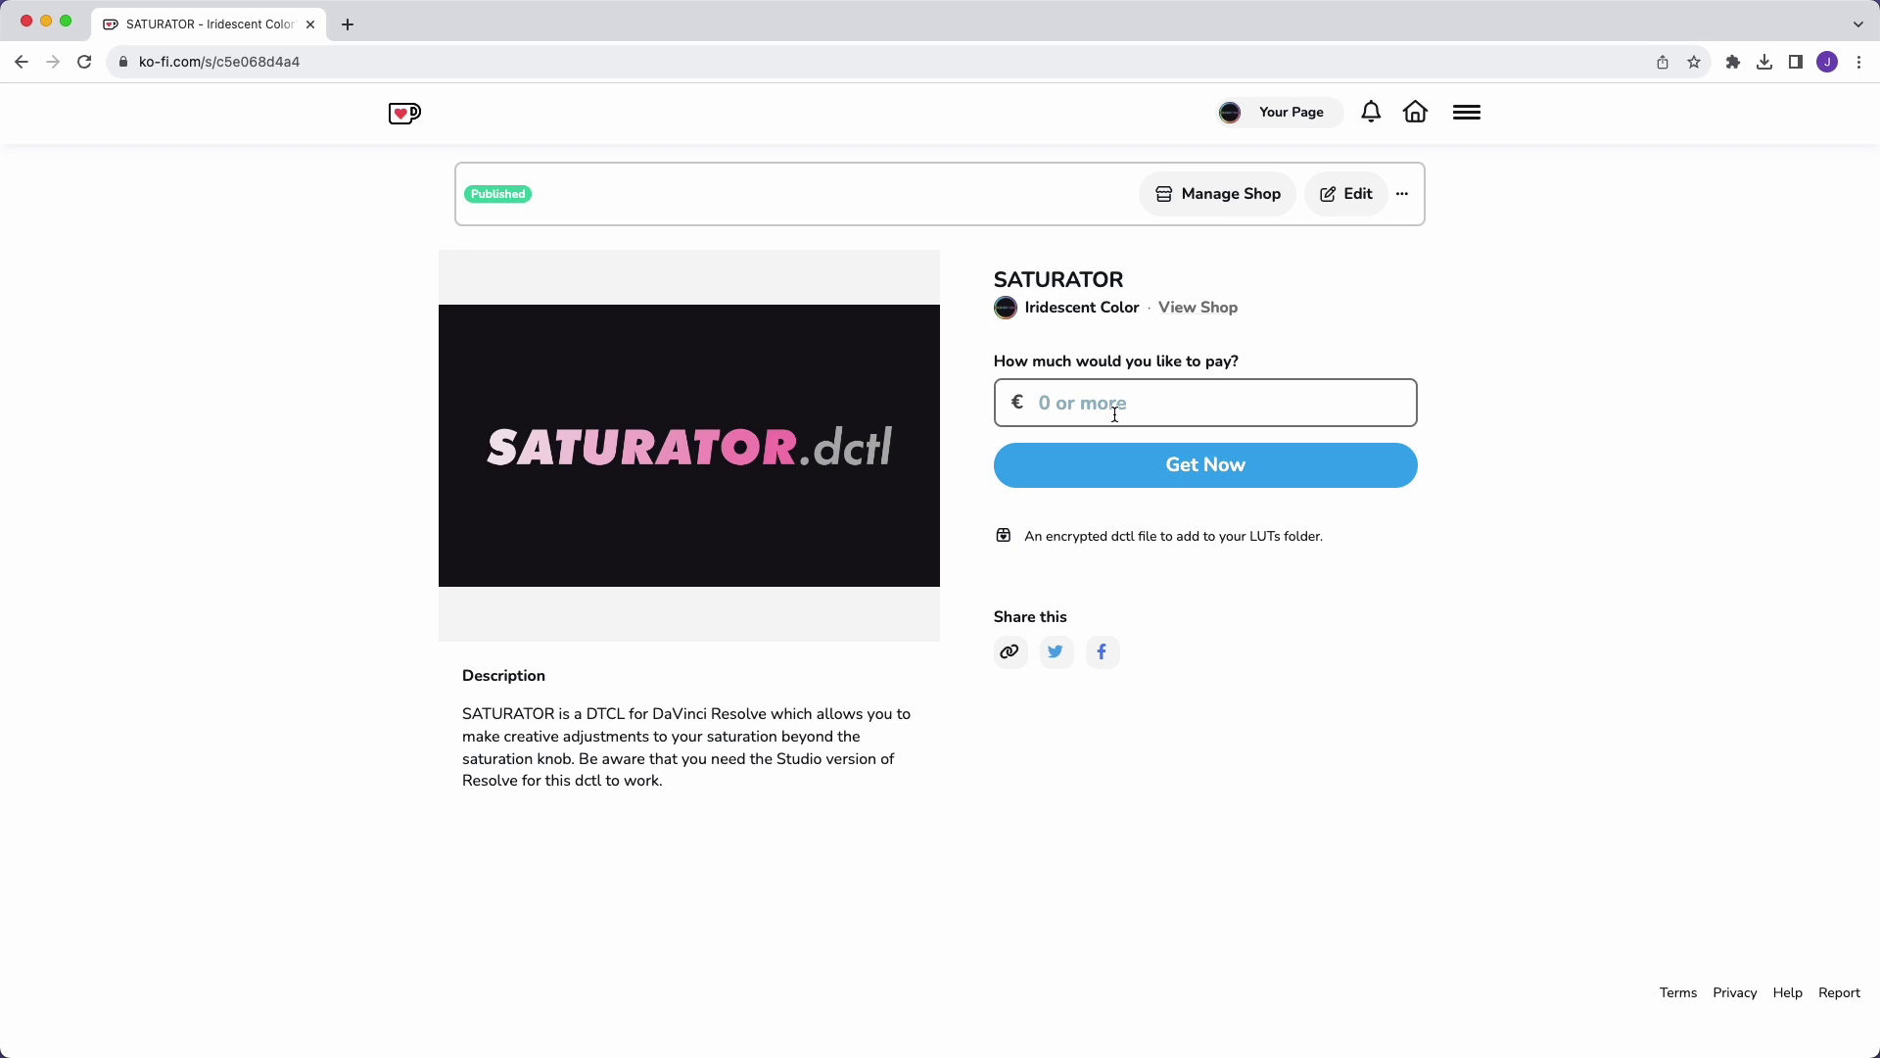
pyautogui.click(1116, 414)
pyautogui.write('0')
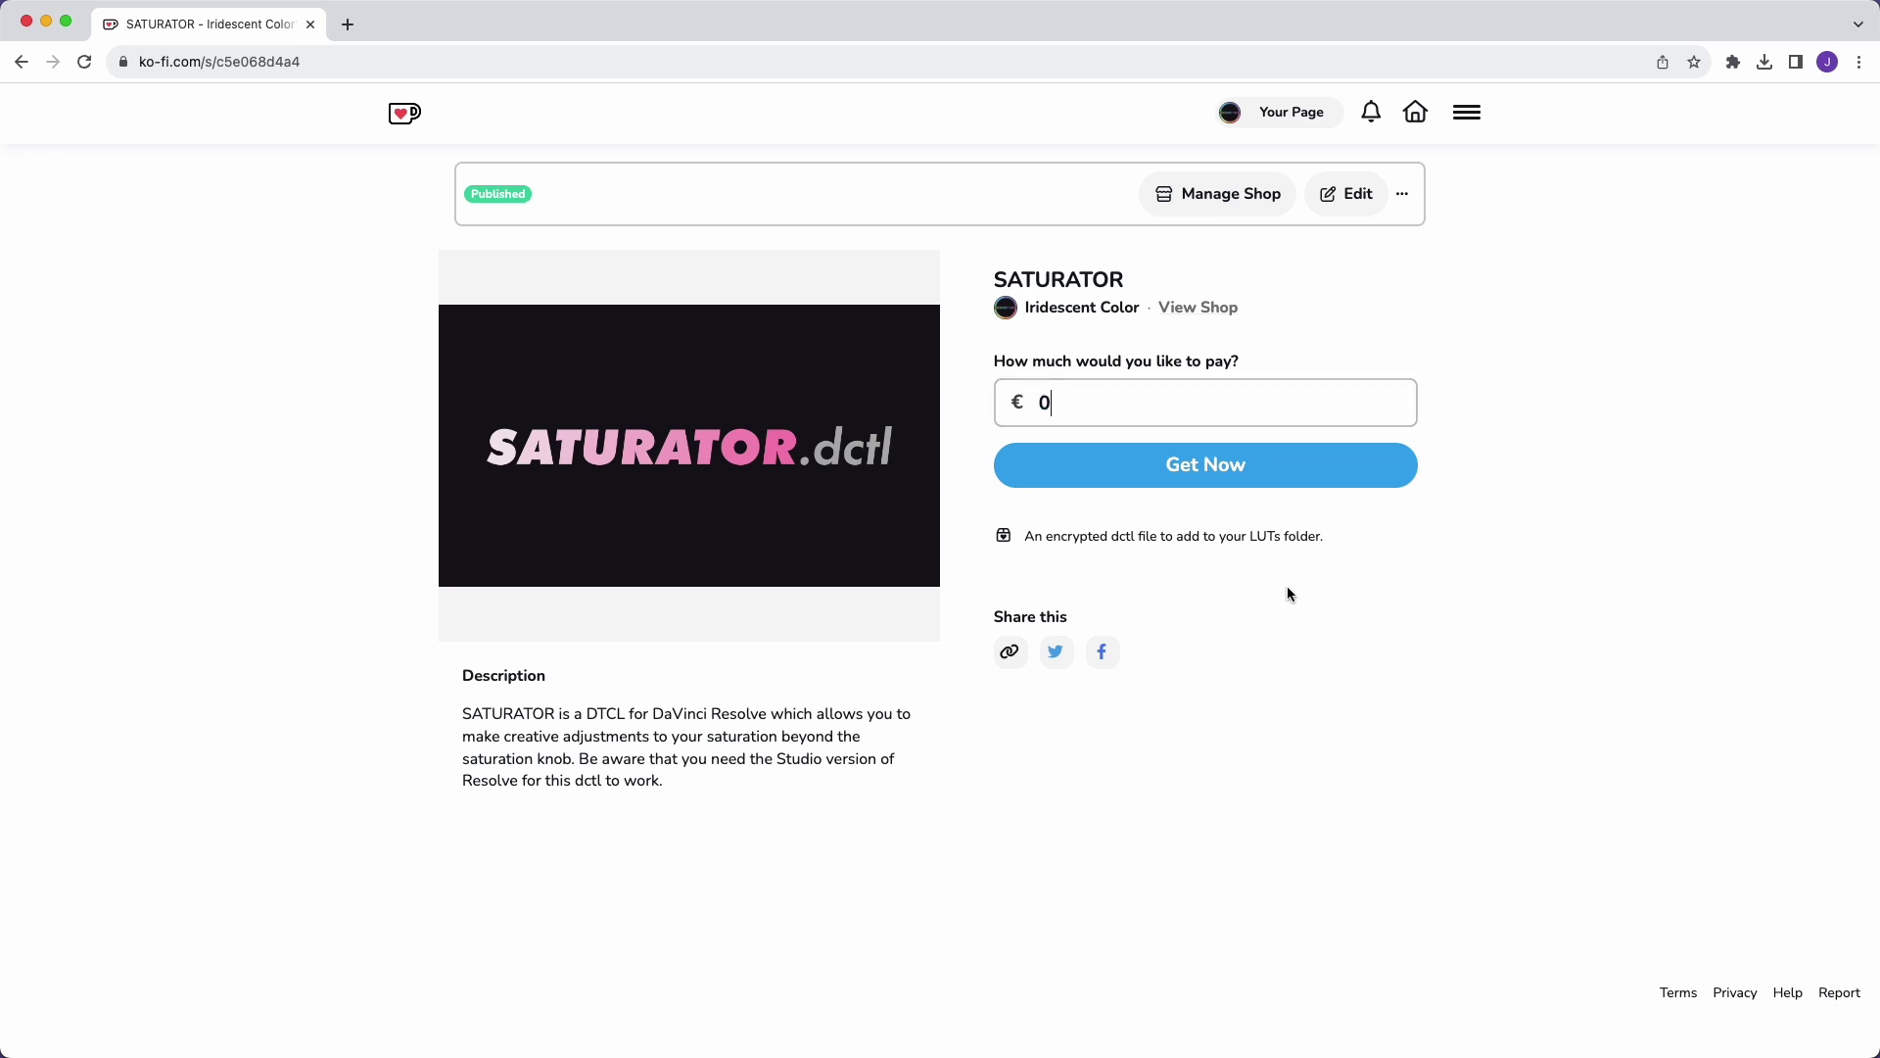
pyautogui.click(1186, 476)
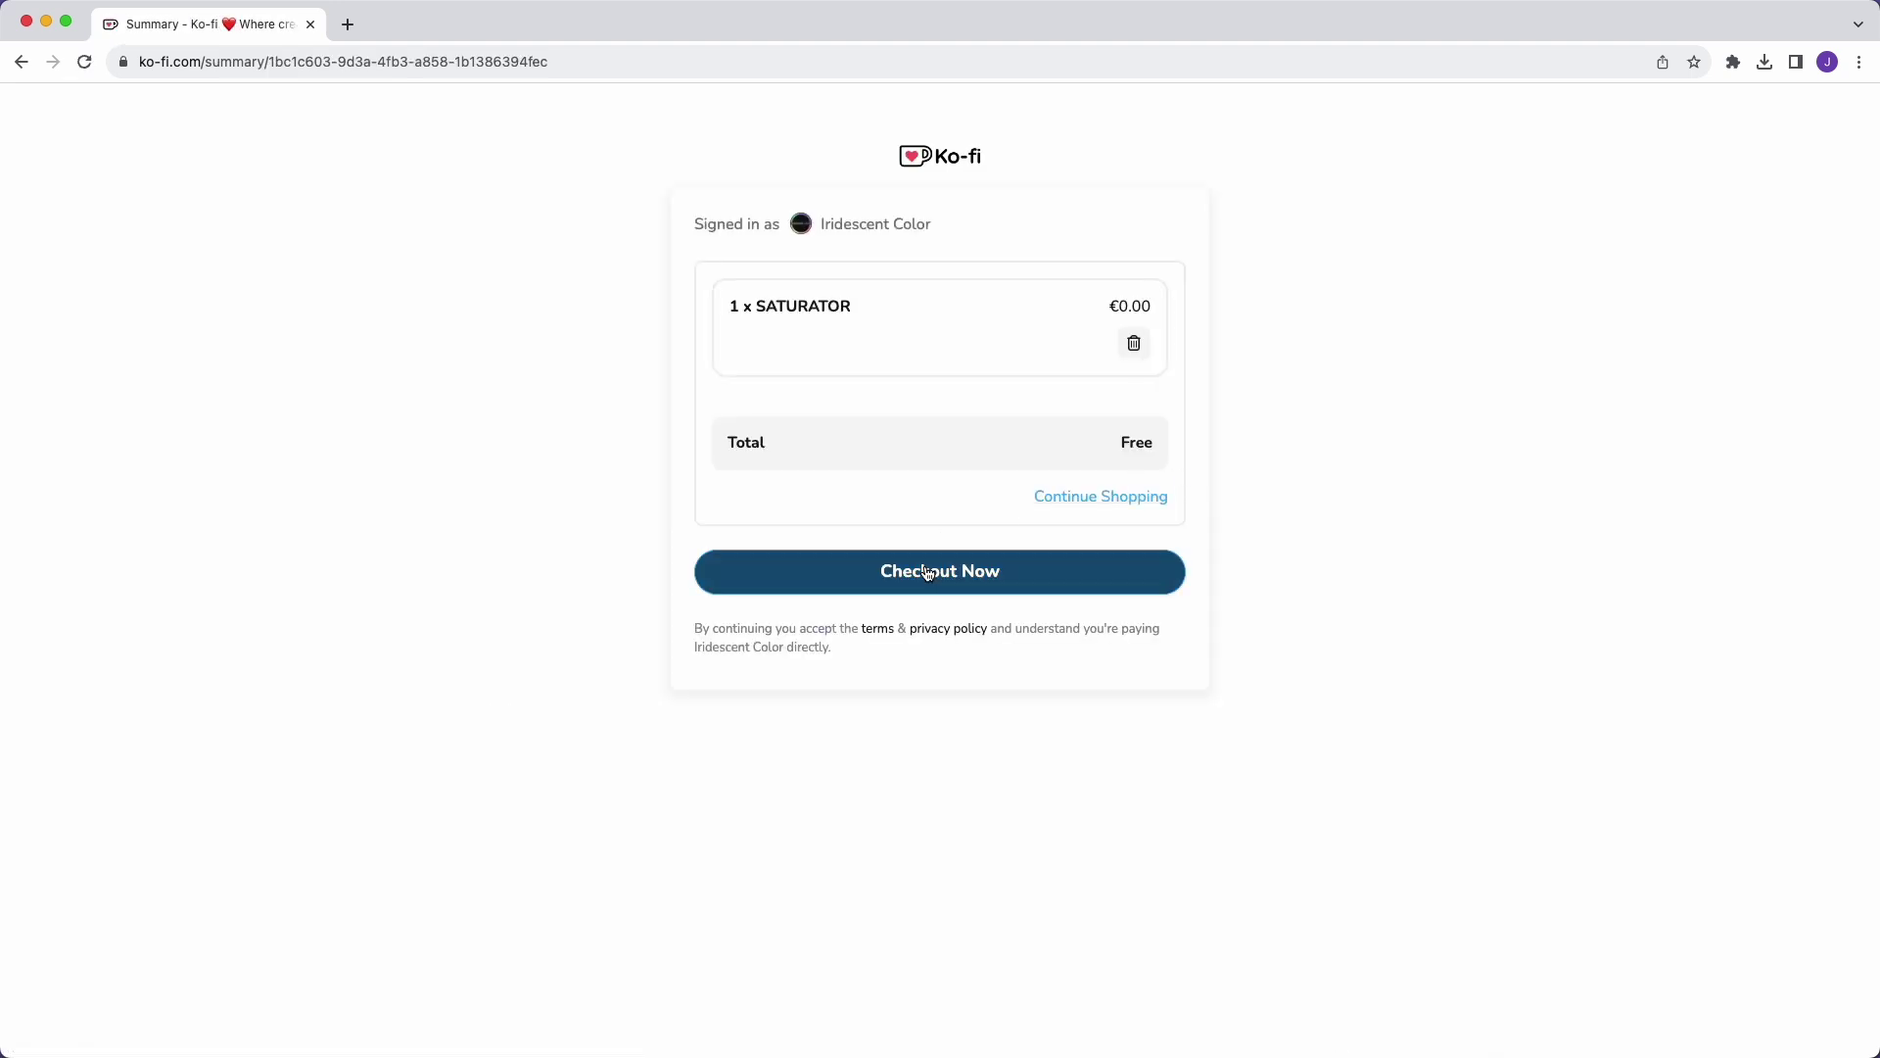
# Complete the €0.00 checkout and reveal the SATURATOR_v1_01.dctle download
pyautogui.click(926, 570)
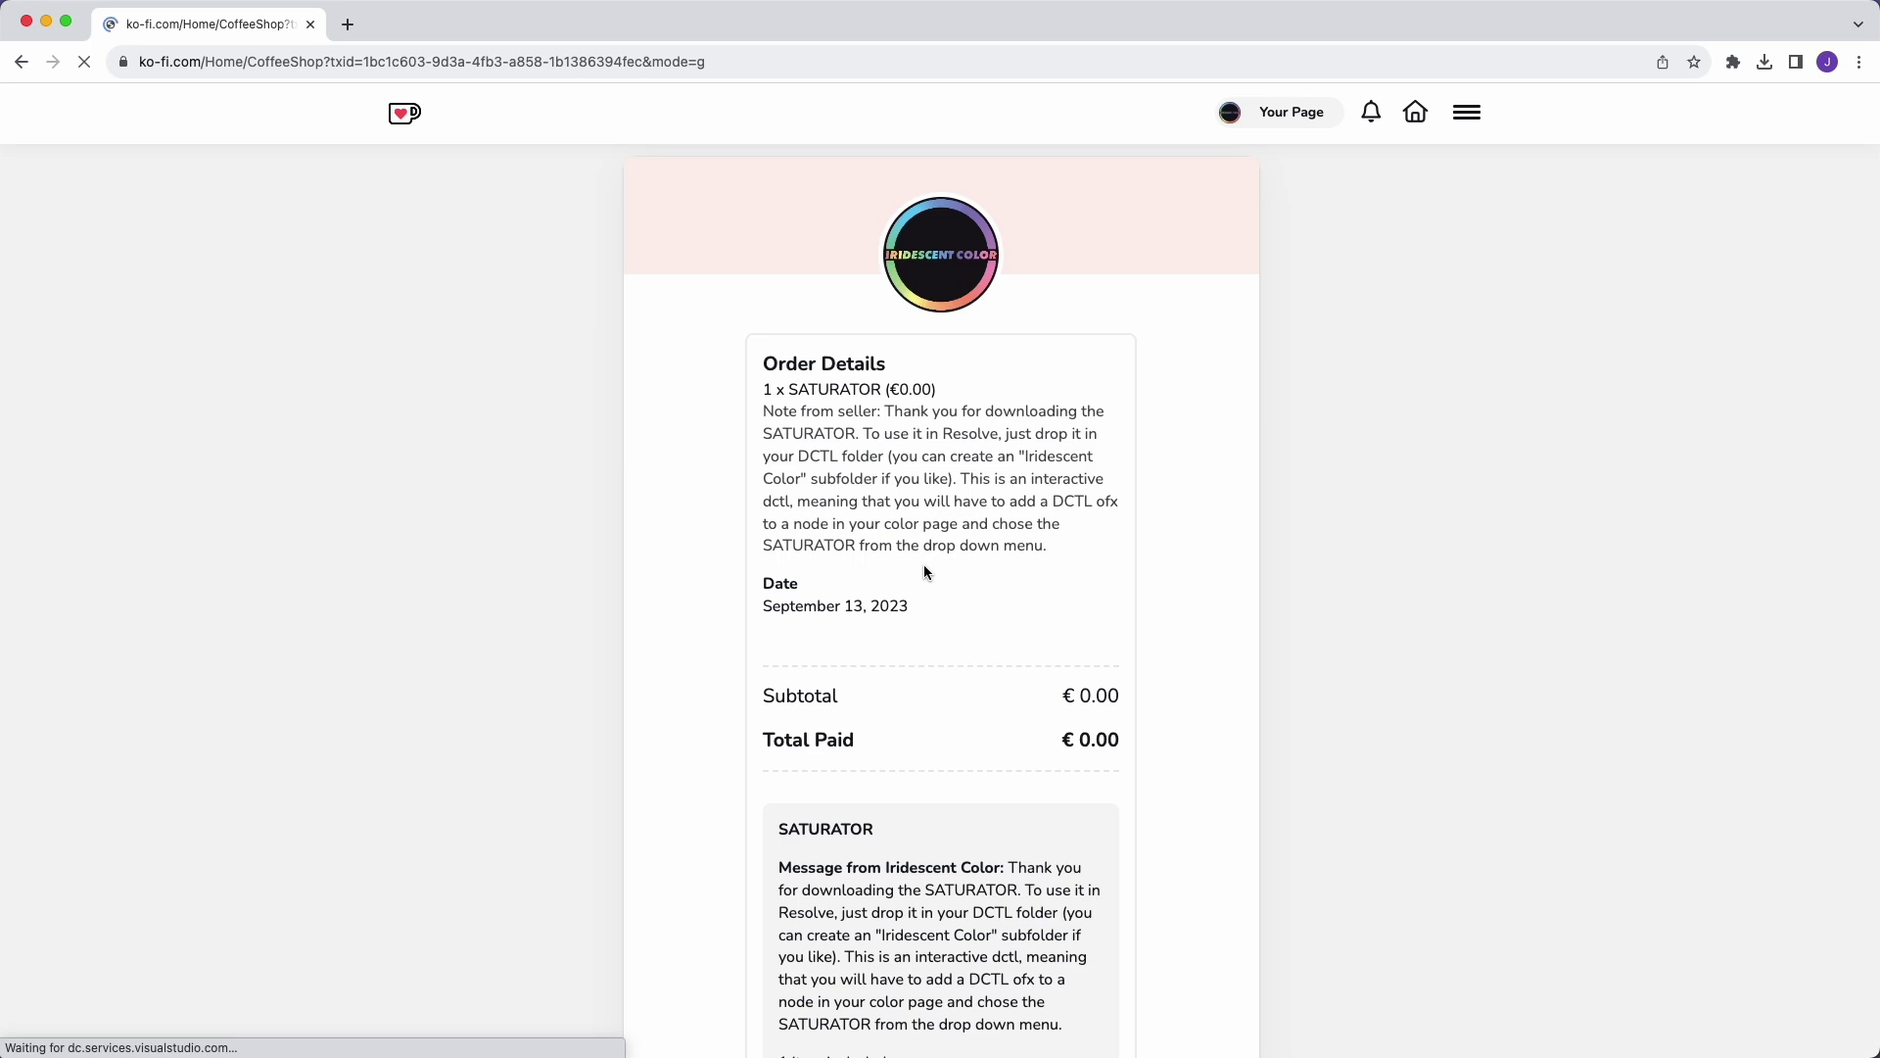
pyautogui.scroll(-4, 924, 568)
pyautogui.click(944, 772)
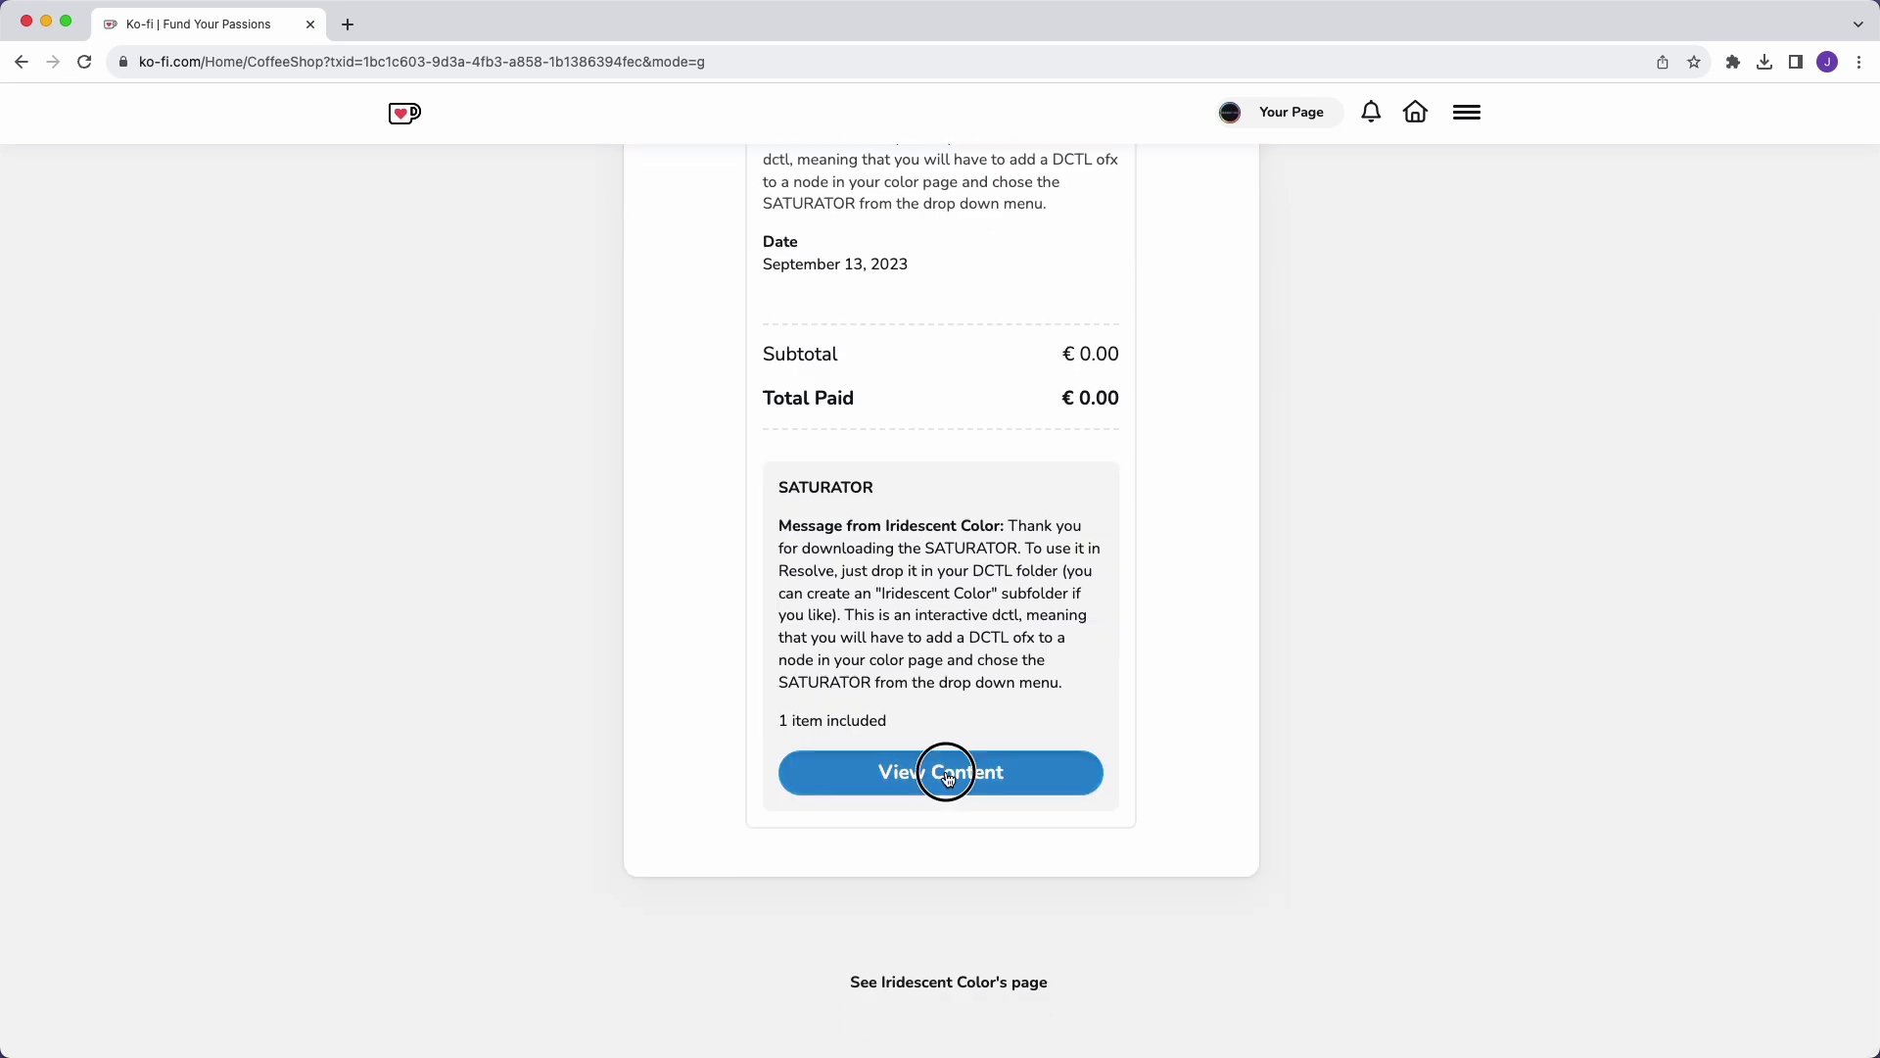